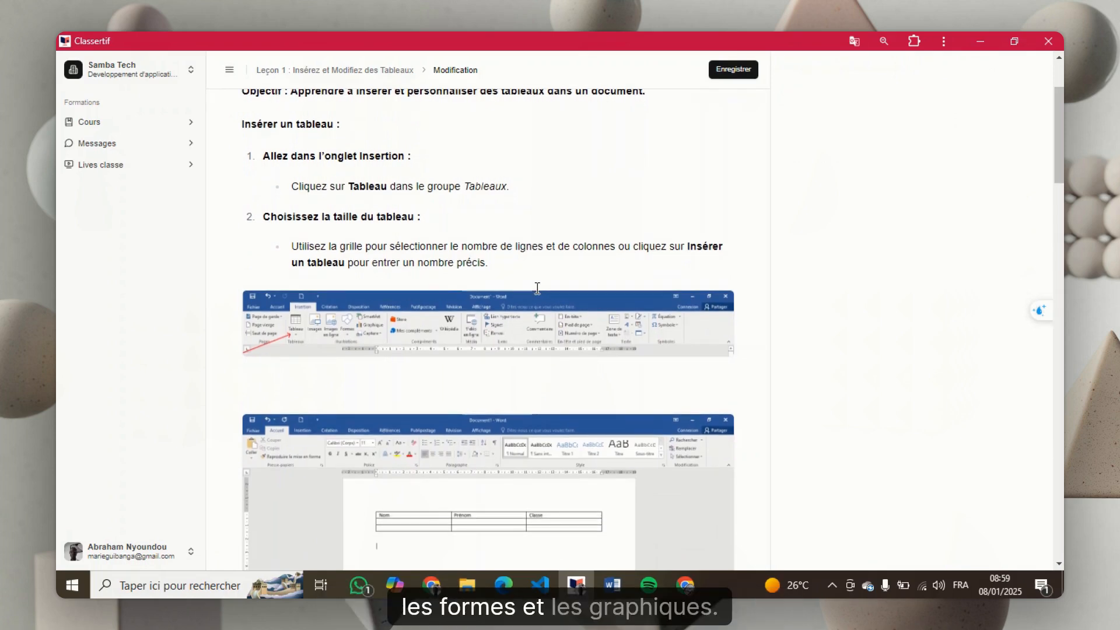
Switch from the lesson page to the blank Word document and insert a table with 4 columns and 5 rows
{"action": "scroll", "coordinate": [537, 288], "scroll_direction": "up", "scroll_amount": 1}
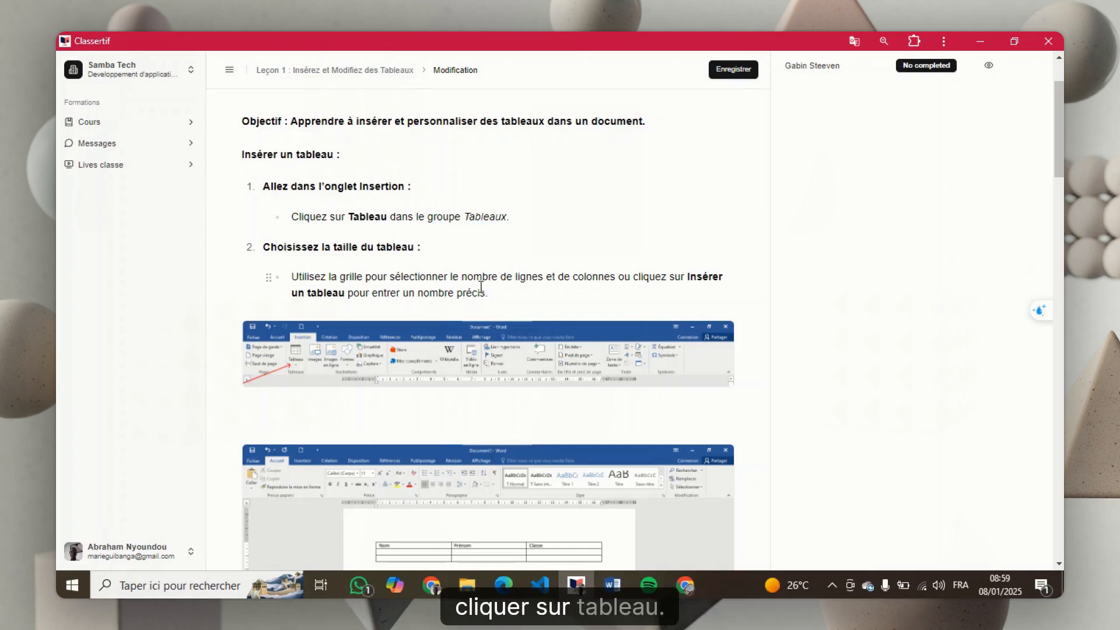
{"action": "key", "text": "alt+Tab"}
{"action": "key", "text": "alt+Tab"}
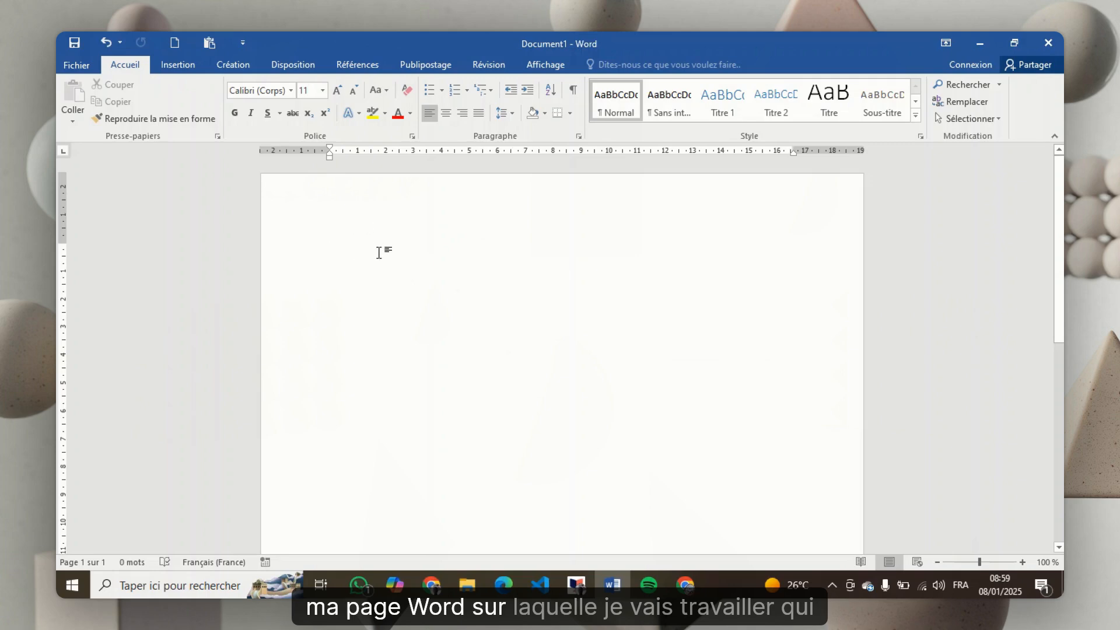
{"action": "left_click", "coordinate": [181, 69]}
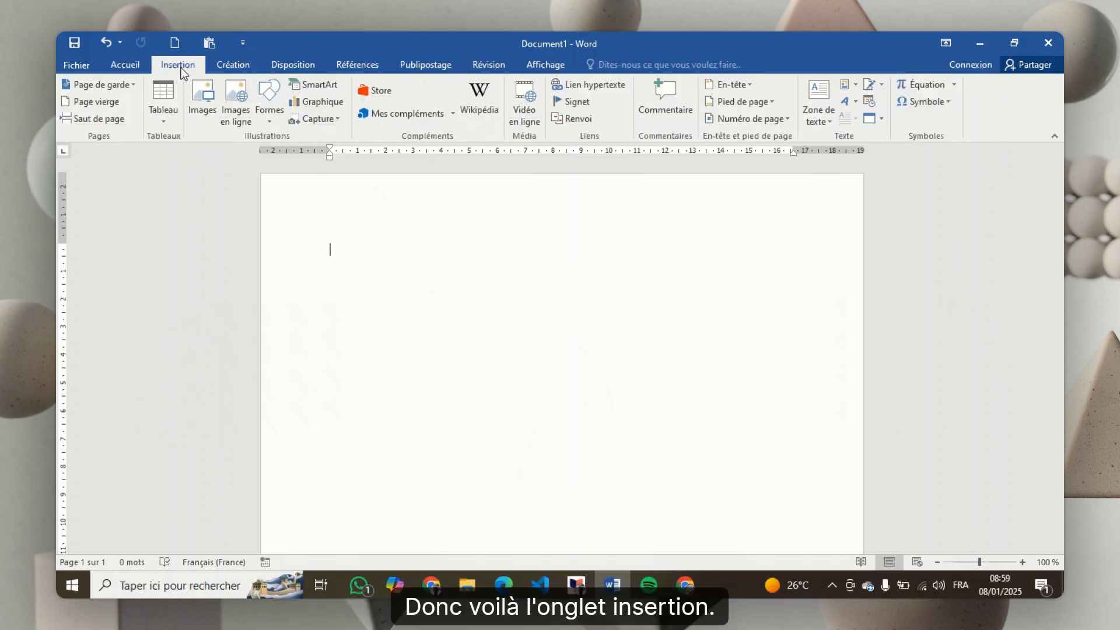
{"action": "left_click", "coordinate": [157, 95]}
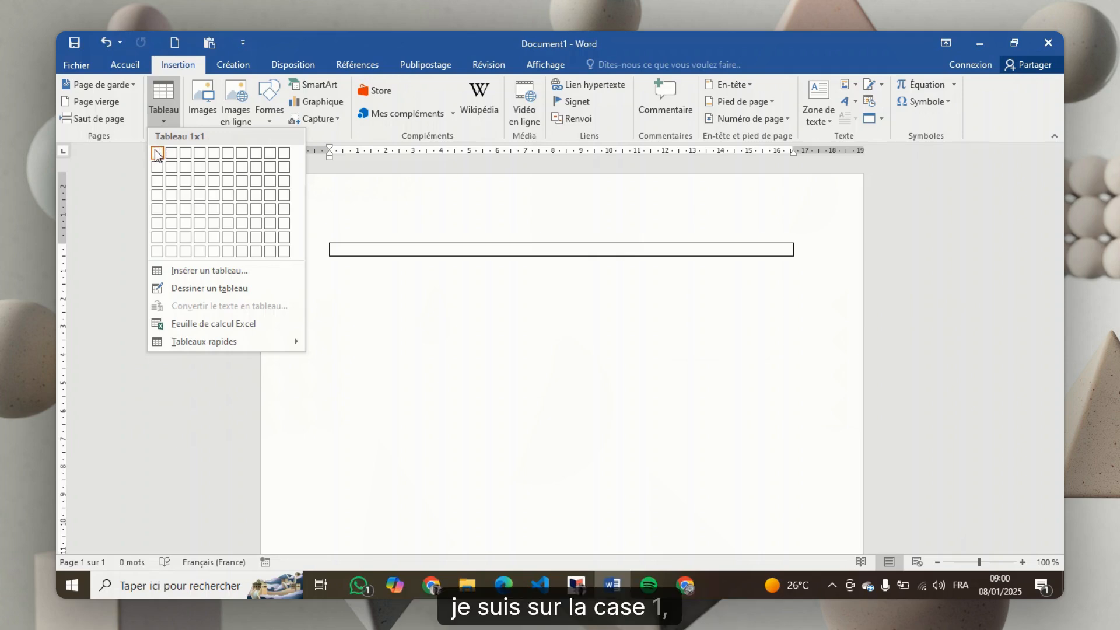
{"action": "left_click", "coordinate": [199, 211]}
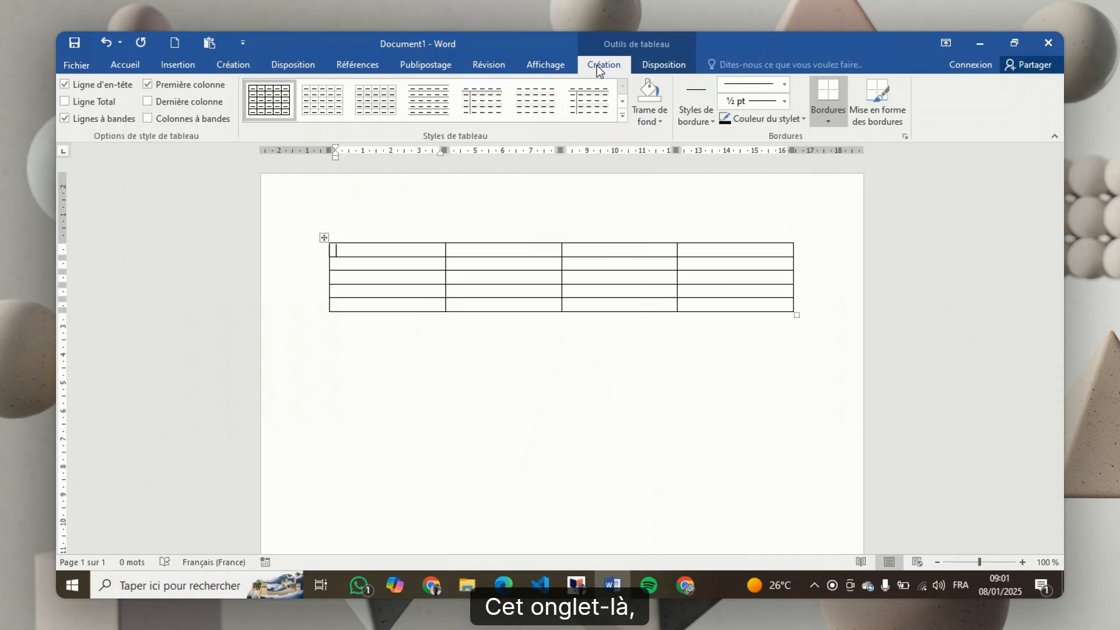
Apply the Tableau Grille 1 Clair style to the new table
{"action": "left_click", "coordinate": [229, 64]}
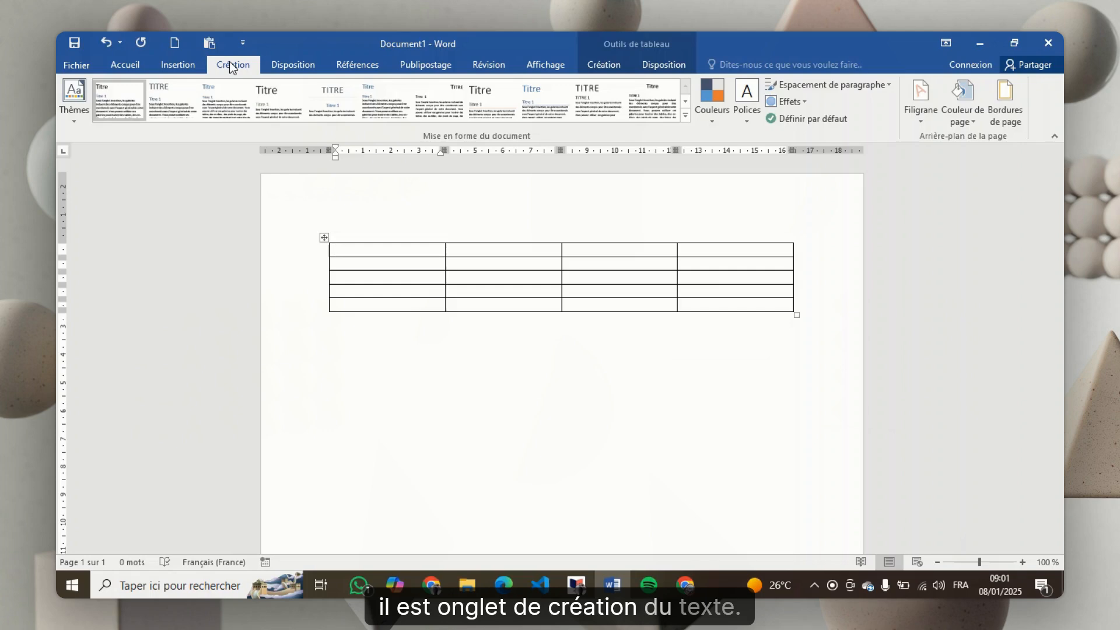
{"action": "left_click", "coordinate": [607, 61]}
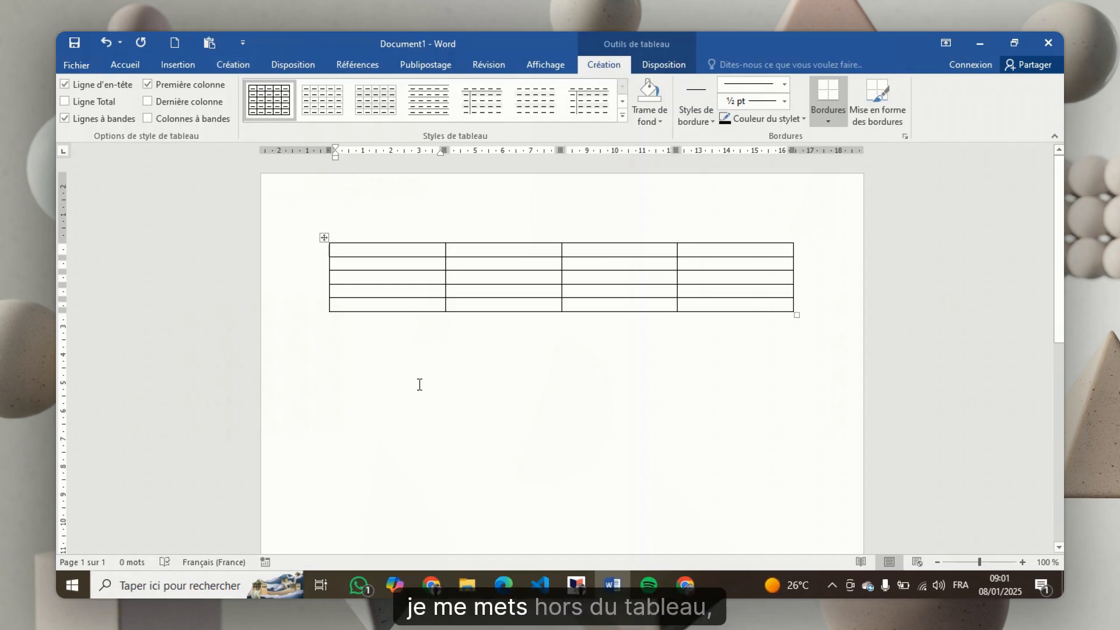
{"action": "left_click", "coordinate": [376, 363]}
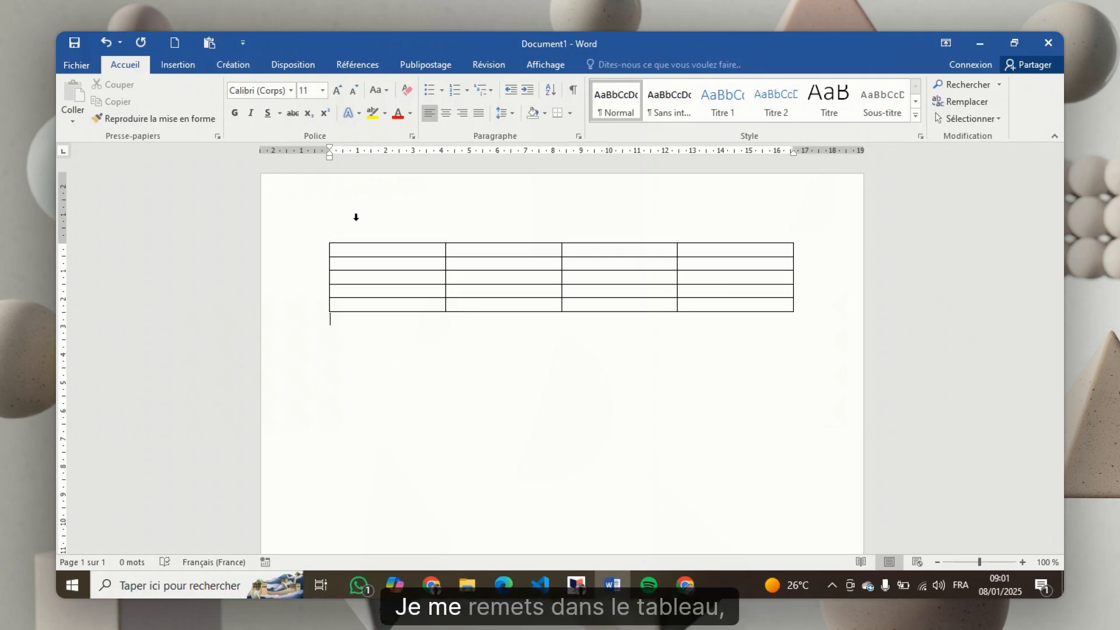
{"action": "left_click", "coordinate": [359, 252]}
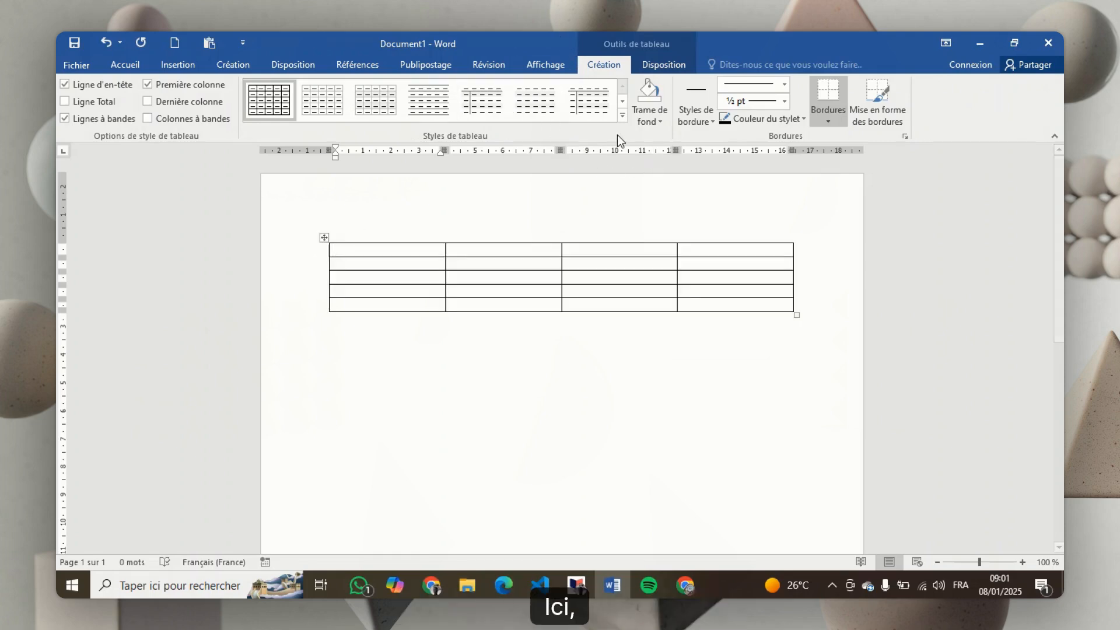
{"action": "left_click", "coordinate": [623, 118]}
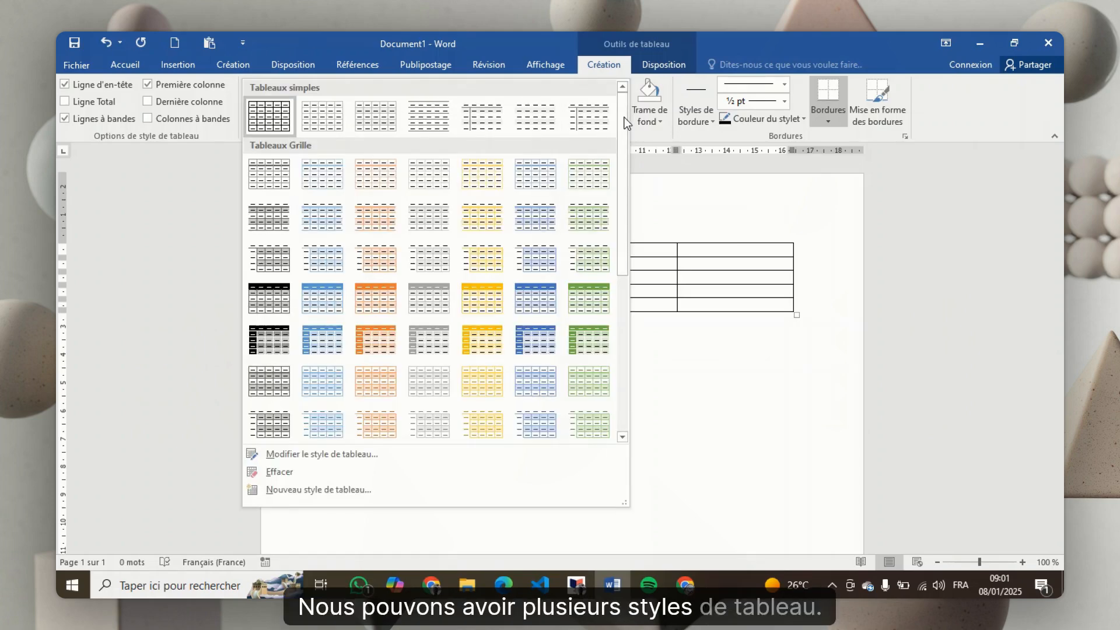
{"action": "left_click", "coordinate": [269, 175]}
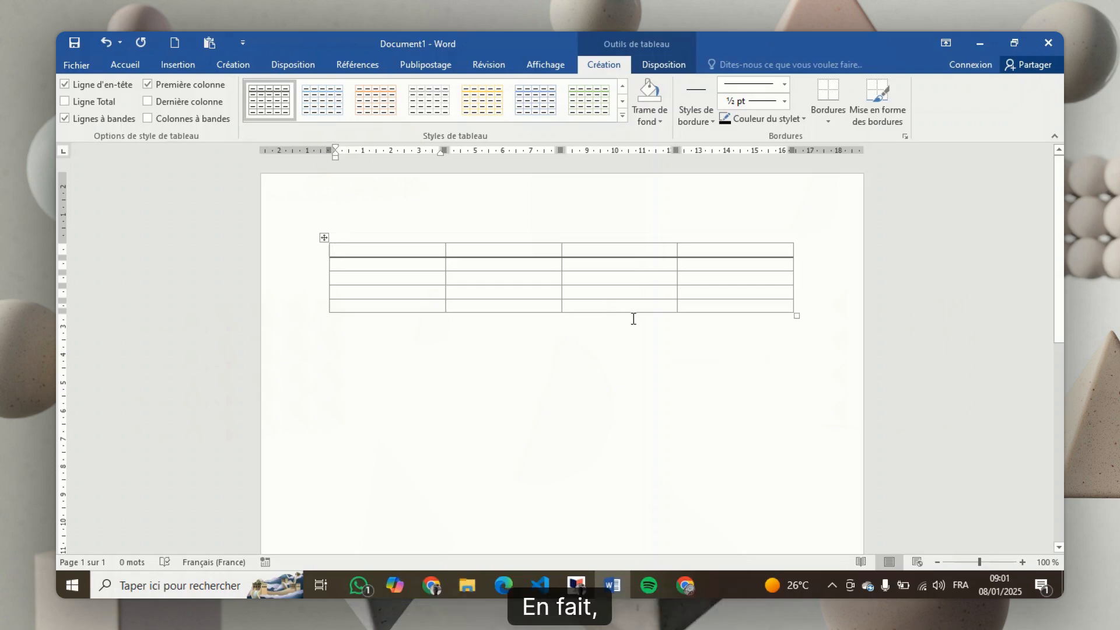
Choose the black 1 ½ pt single-line border style and fill the table's first cell with white shading
{"action": "left_click", "coordinate": [712, 121]}
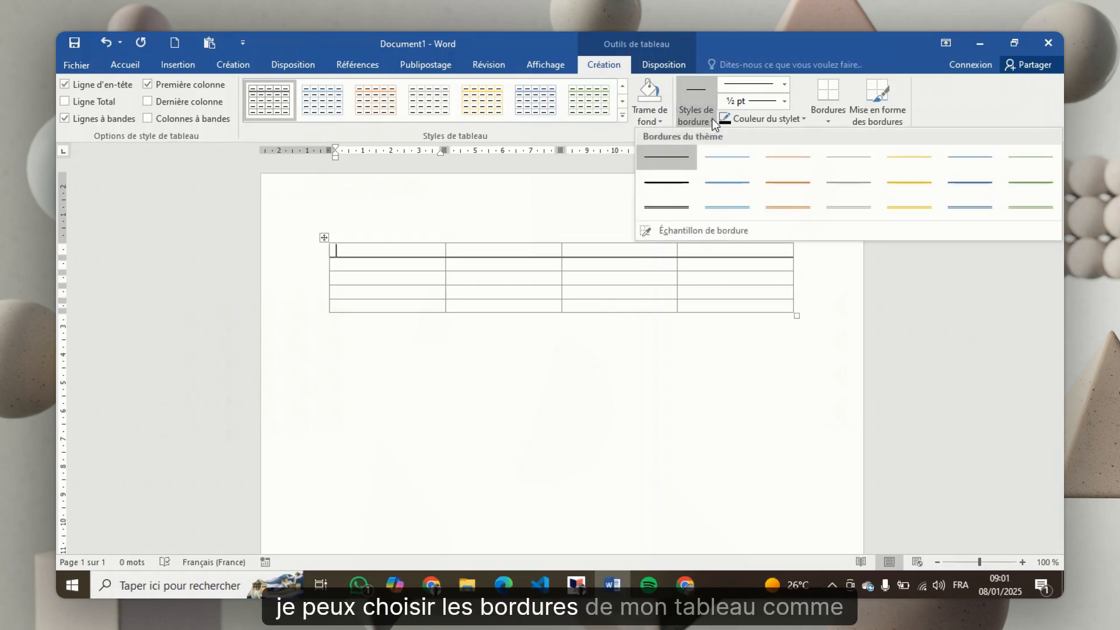
{"action": "left_click", "coordinate": [678, 189]}
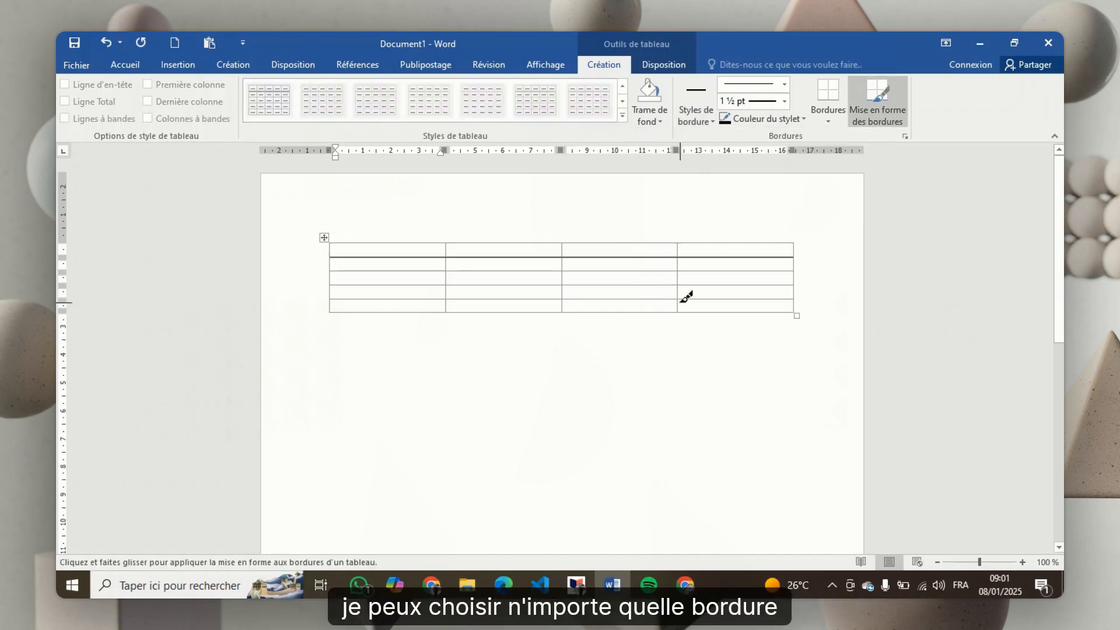
{"action": "left_click", "coordinate": [653, 115]}
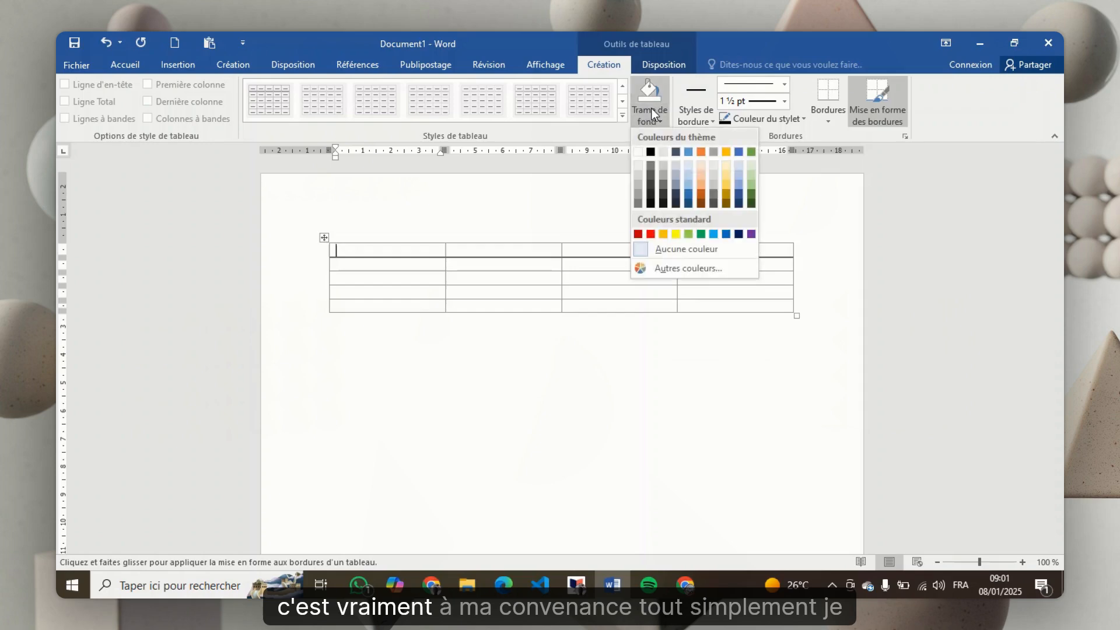
{"action": "left_click", "coordinate": [639, 154]}
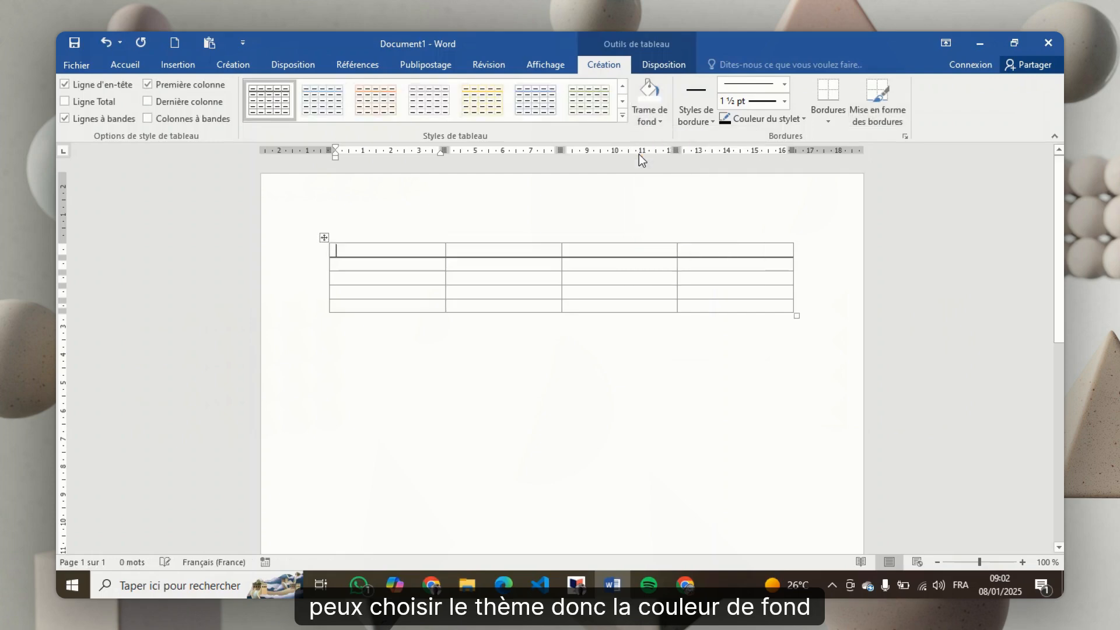
Set the first cell's shading to Aucune couleur and choose the black ½ pt single-line border style
{"action": "left_click", "coordinate": [666, 117]}
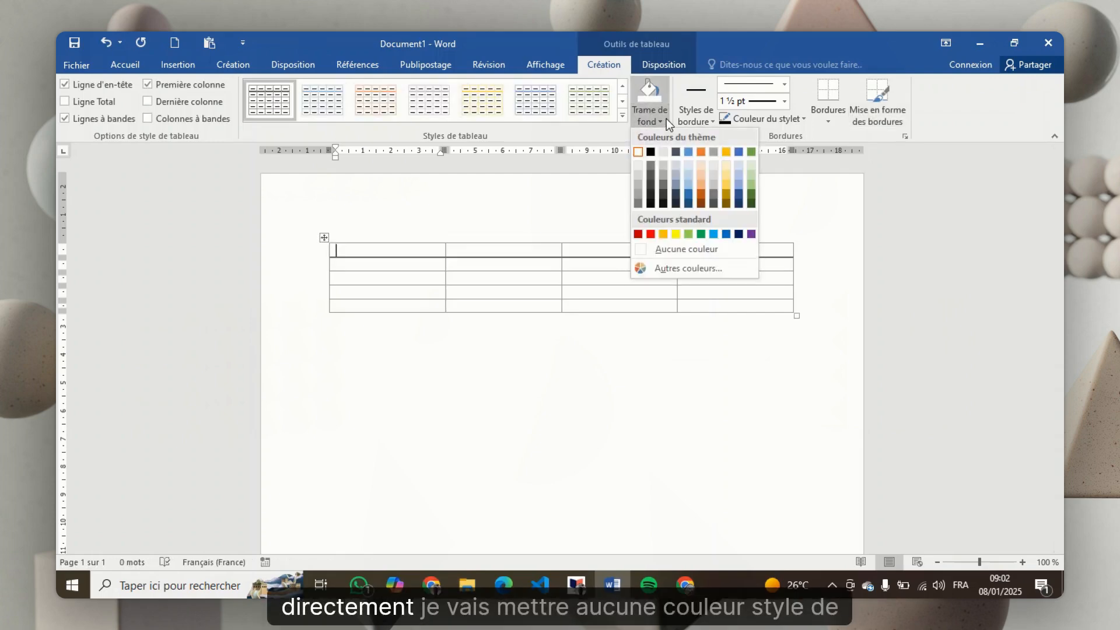
{"action": "left_click", "coordinate": [681, 247]}
{"action": "left_click", "coordinate": [710, 113]}
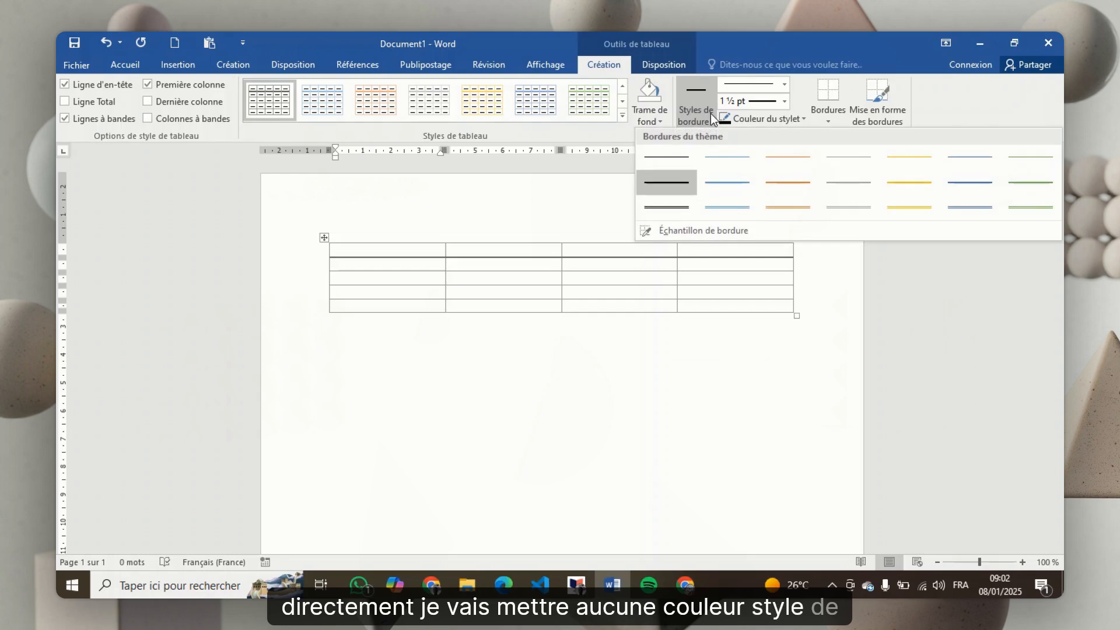
{"action": "left_click", "coordinate": [675, 157]}
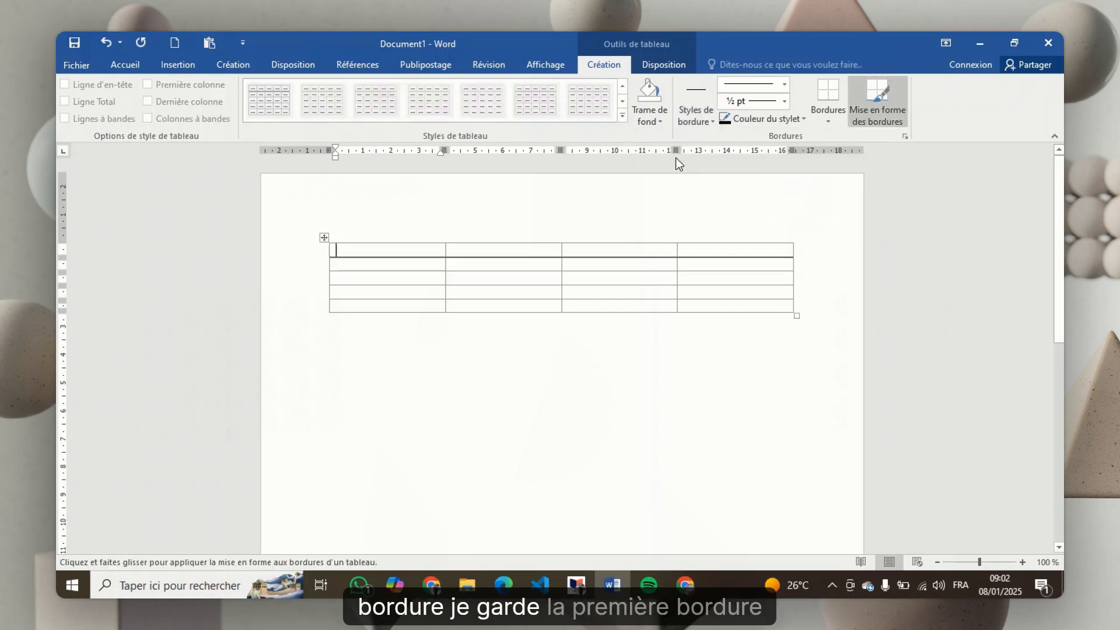
Examine the border options available for the table cells
{"action": "left_click", "coordinate": [833, 113]}
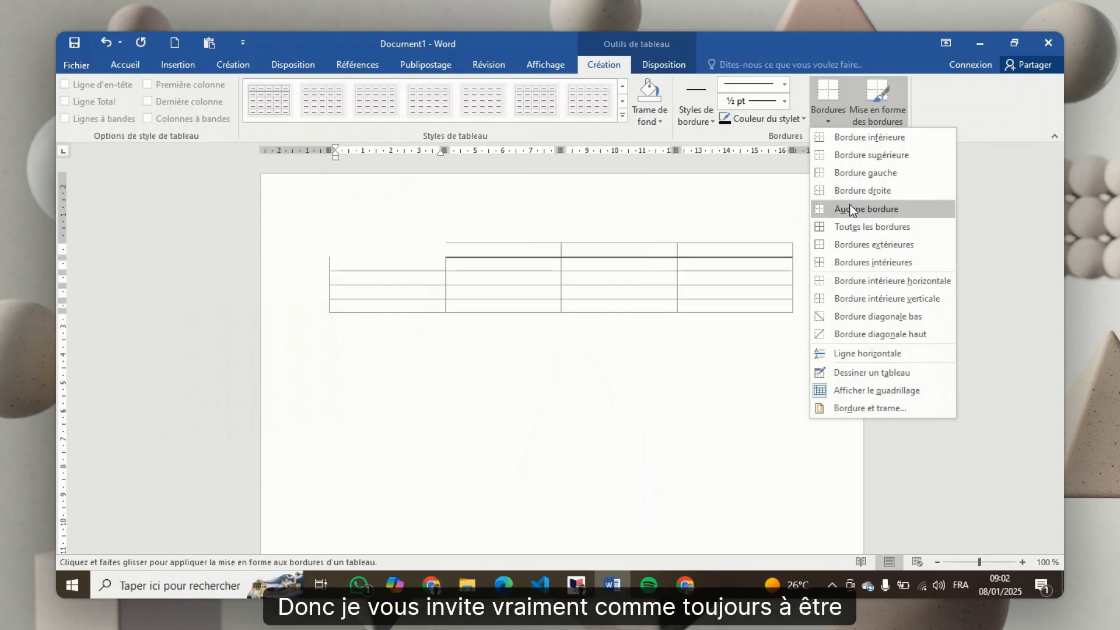
{"action": "left_click", "coordinate": [834, 110]}
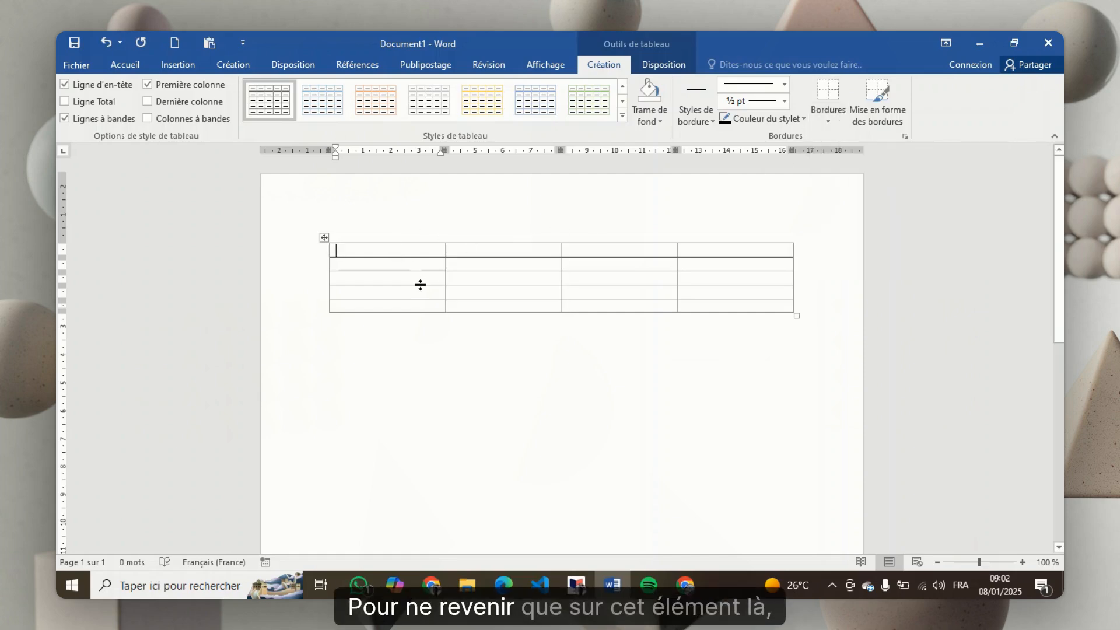
{"action": "left_click", "coordinate": [485, 267]}
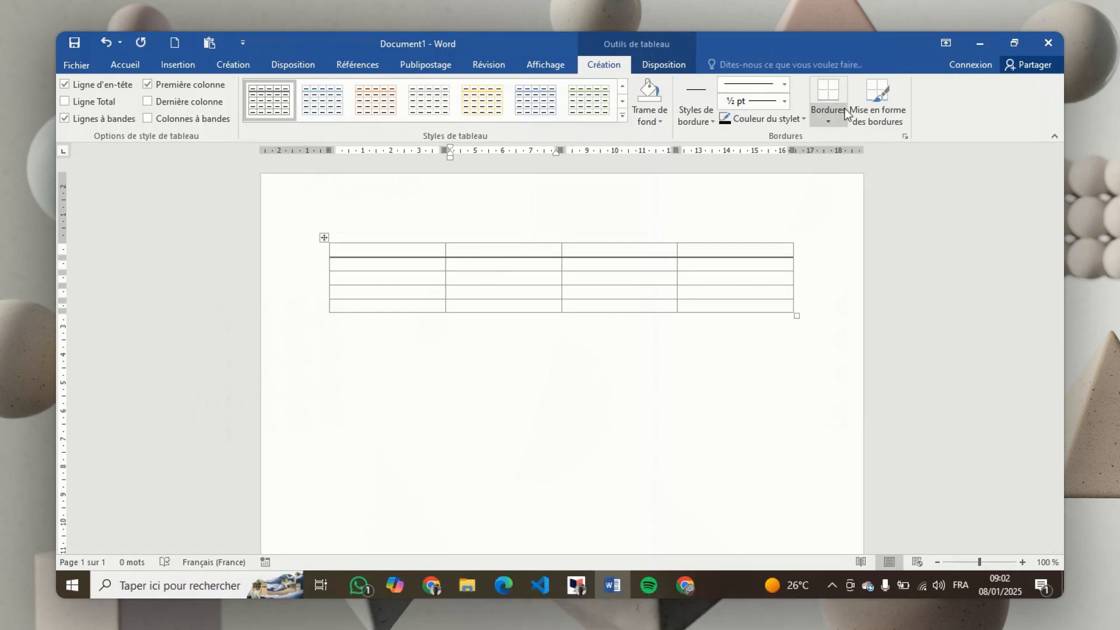
{"action": "left_click", "coordinate": [831, 116]}
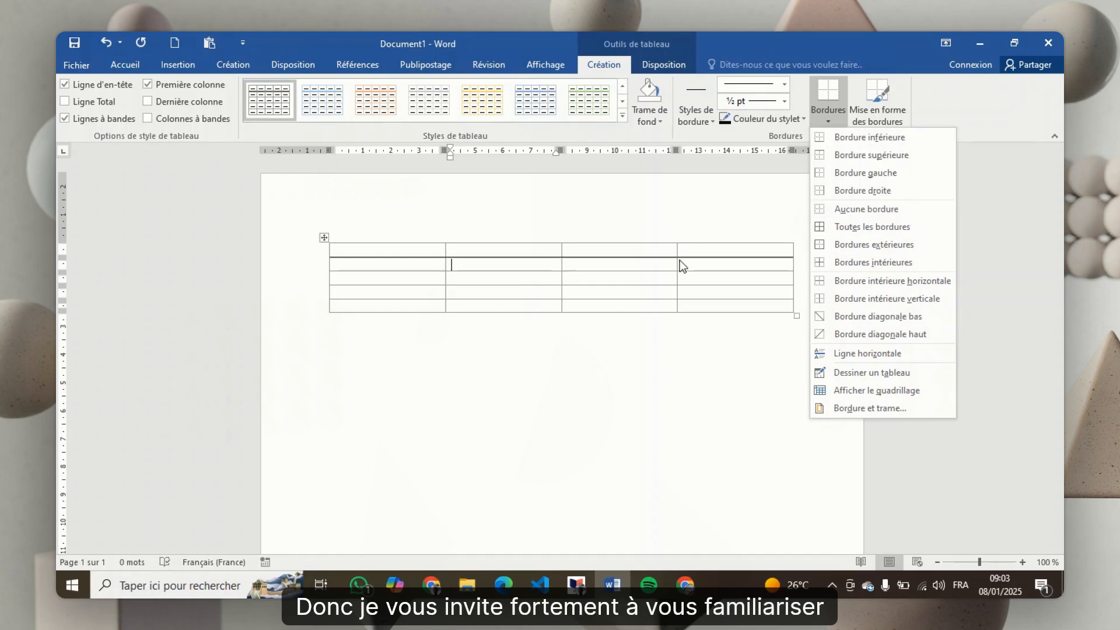
{"action": "left_click", "coordinate": [615, 289]}
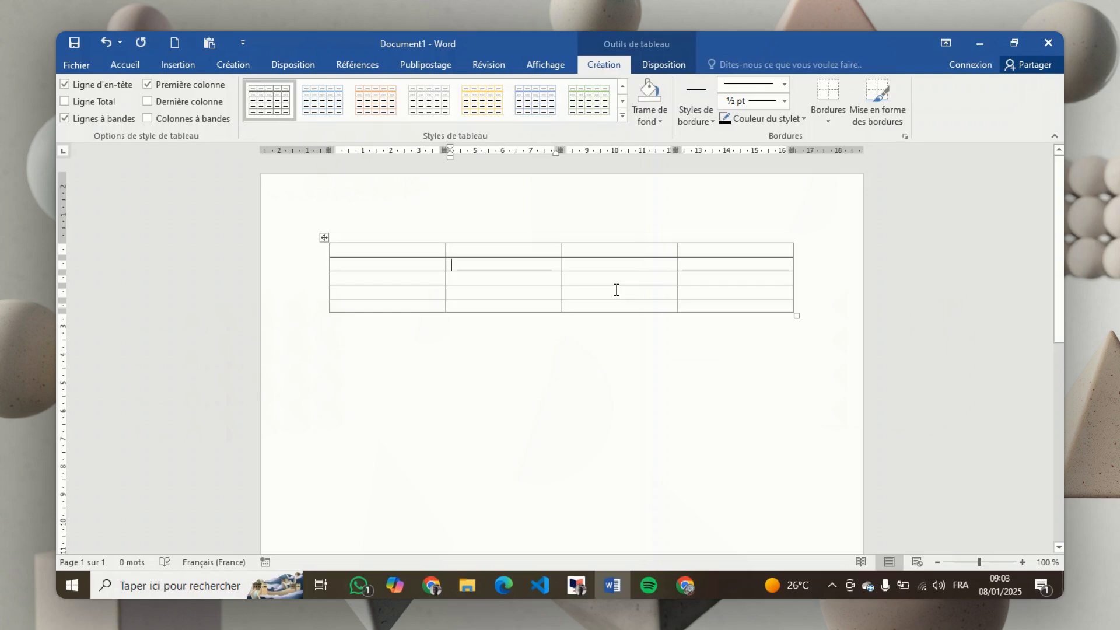
Insert a new column to the right of the table's first column
{"action": "left_click", "coordinate": [454, 264]}
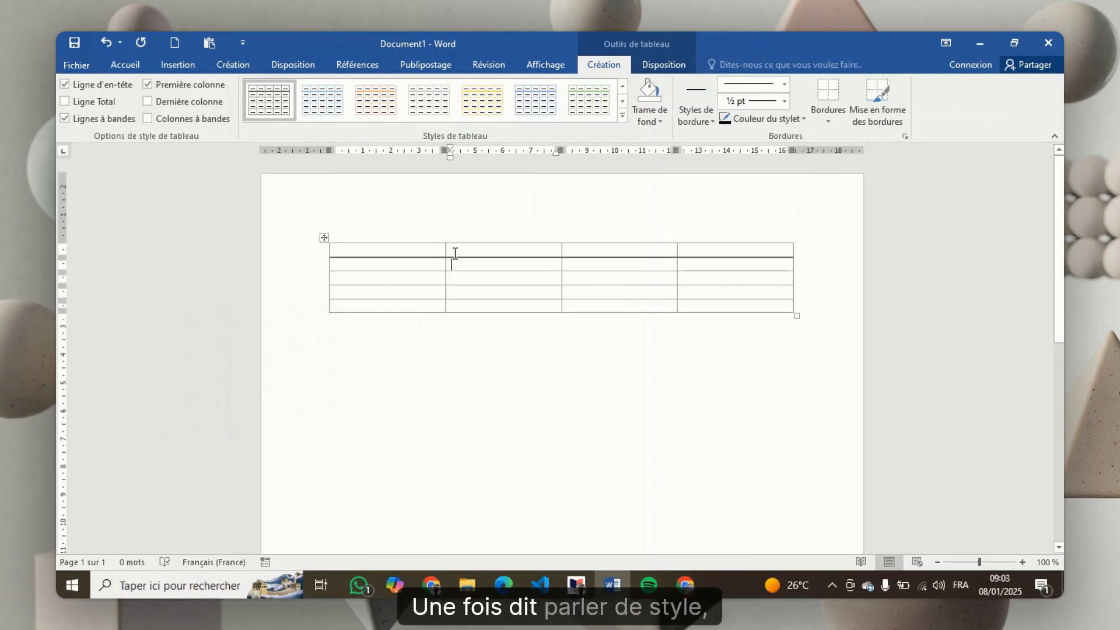
{"action": "left_click", "coordinate": [388, 263]}
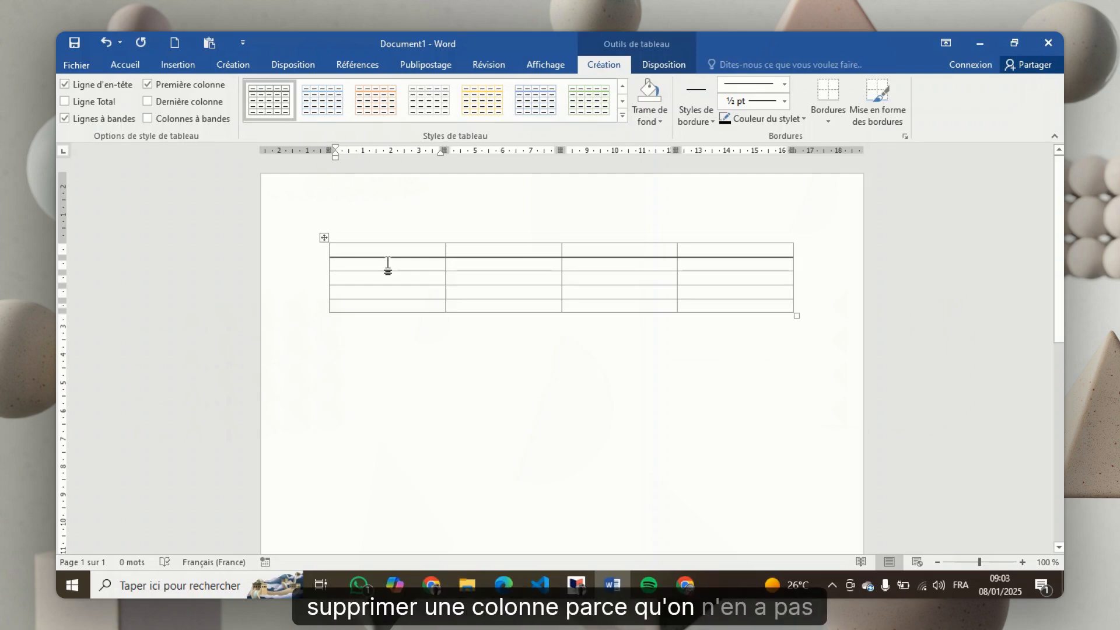
{"action": "right_click", "coordinate": [387, 264]}
{"action": "left_click", "coordinate": [366, 263]}
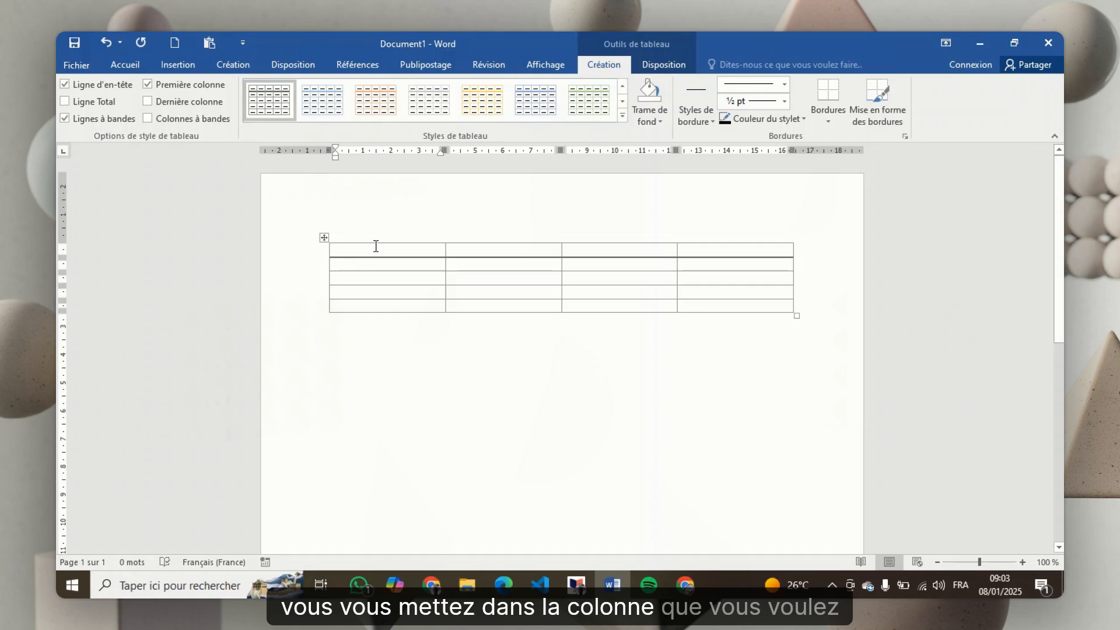
{"action": "left_click", "coordinate": [374, 237]}
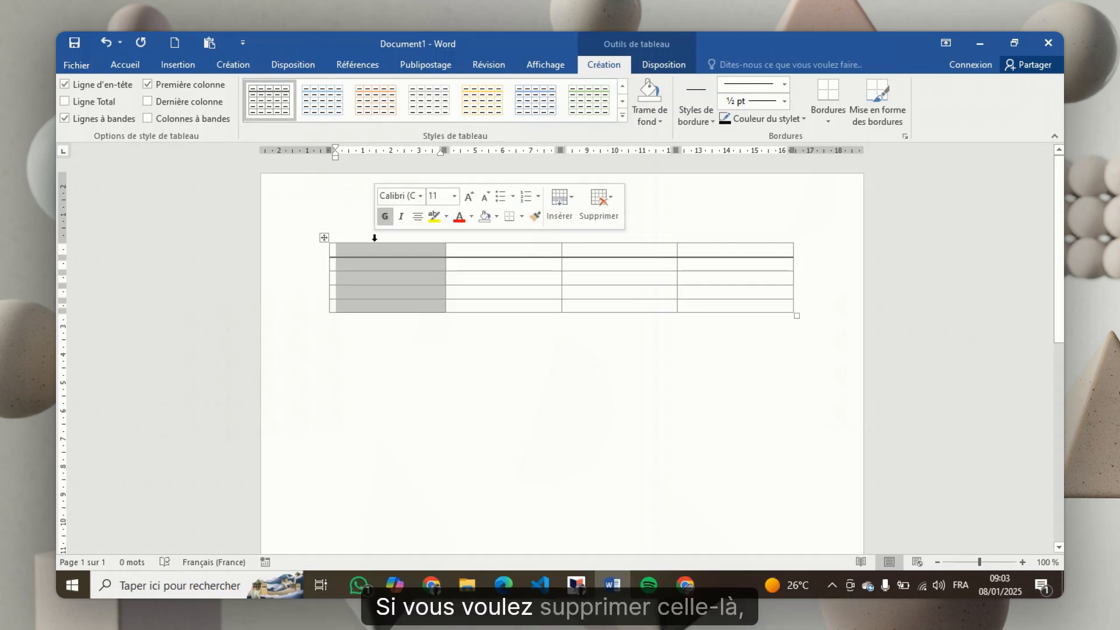
{"action": "left_click", "coordinate": [369, 275]}
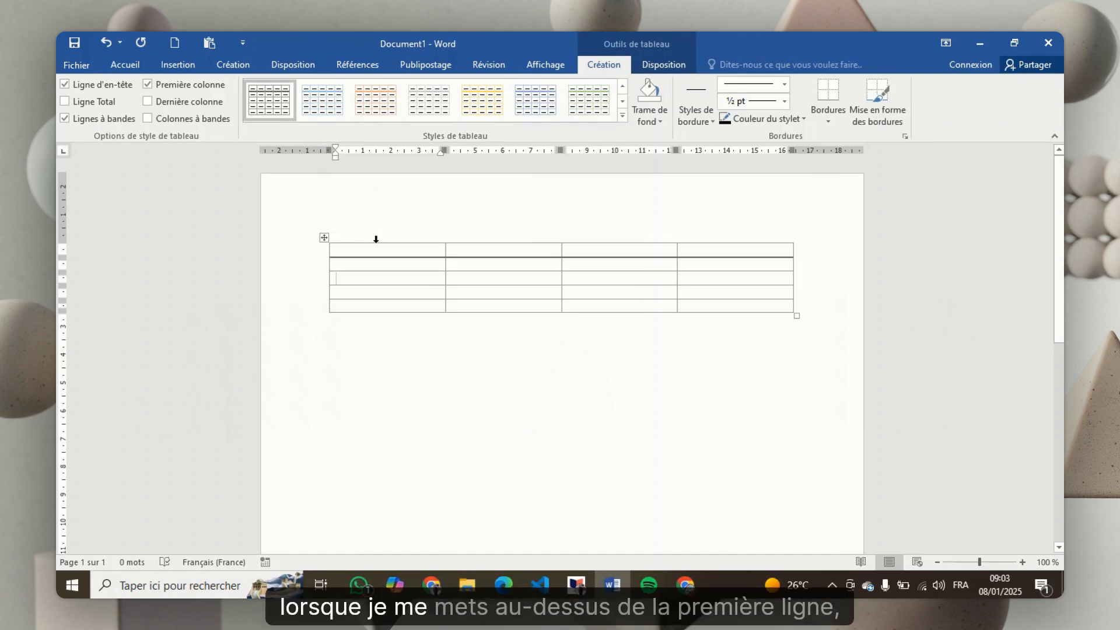
{"action": "left_click", "coordinate": [375, 239]}
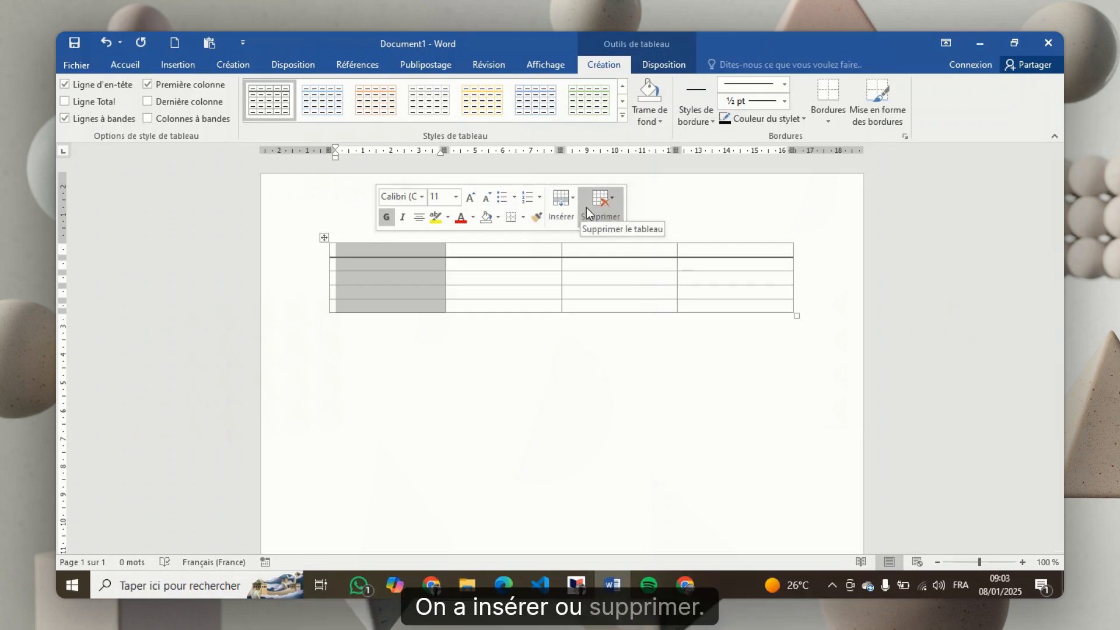
{"action": "left_click", "coordinate": [571, 200]}
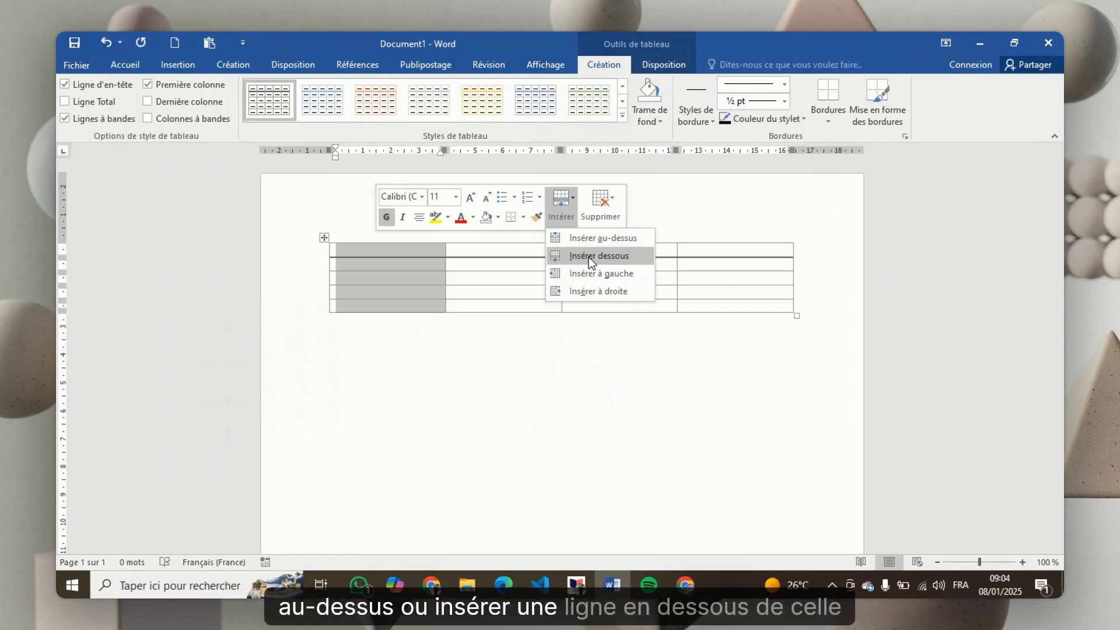
{"action": "left_click", "coordinate": [590, 288]}
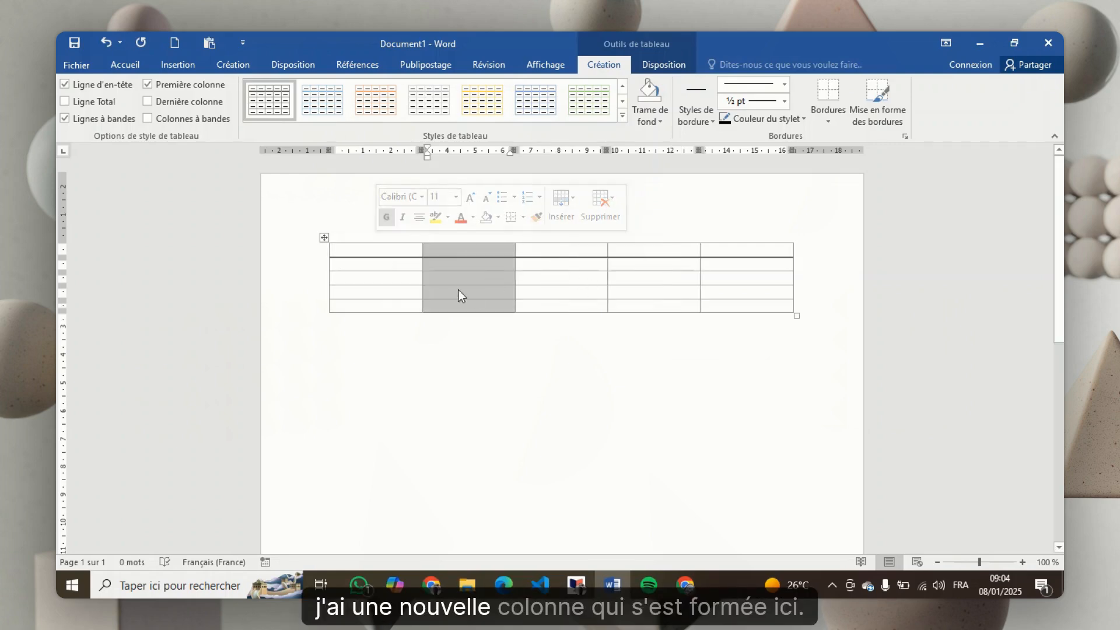
Insert a new row above the table's third row
{"action": "left_click", "coordinate": [400, 238]}
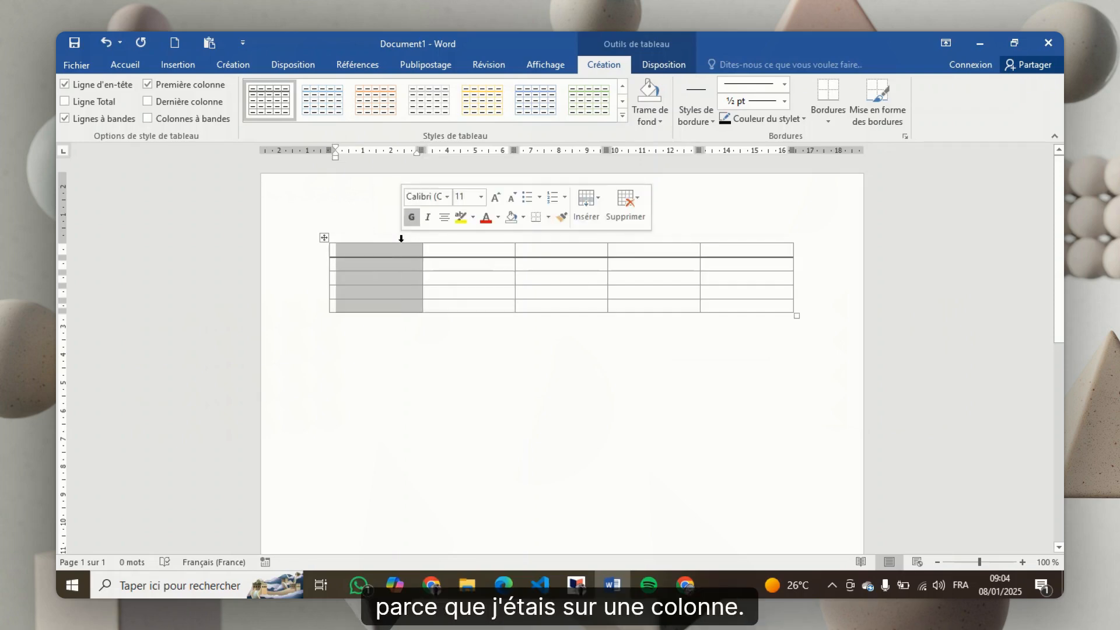
{"action": "left_click", "coordinate": [456, 281]}
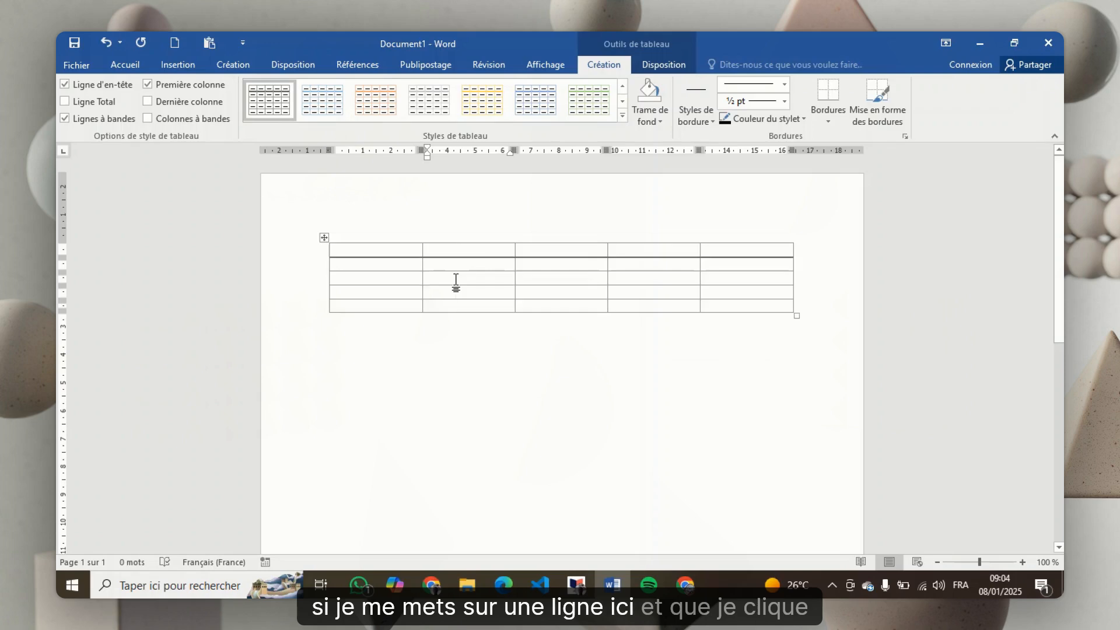
{"action": "right_click", "coordinate": [455, 282]}
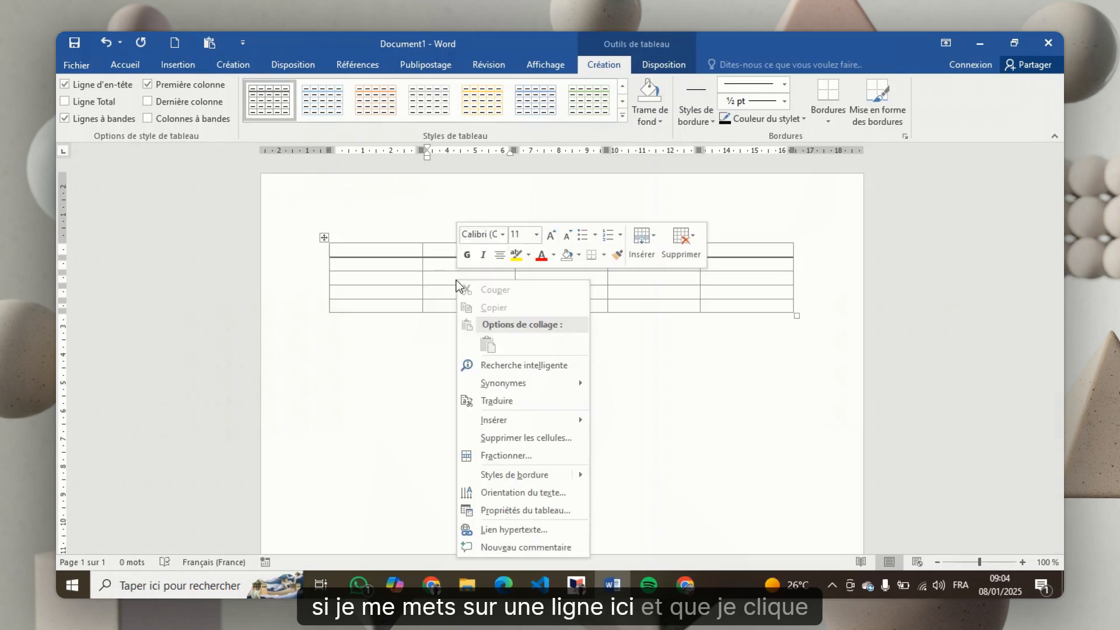
{"action": "left_click", "coordinate": [654, 238]}
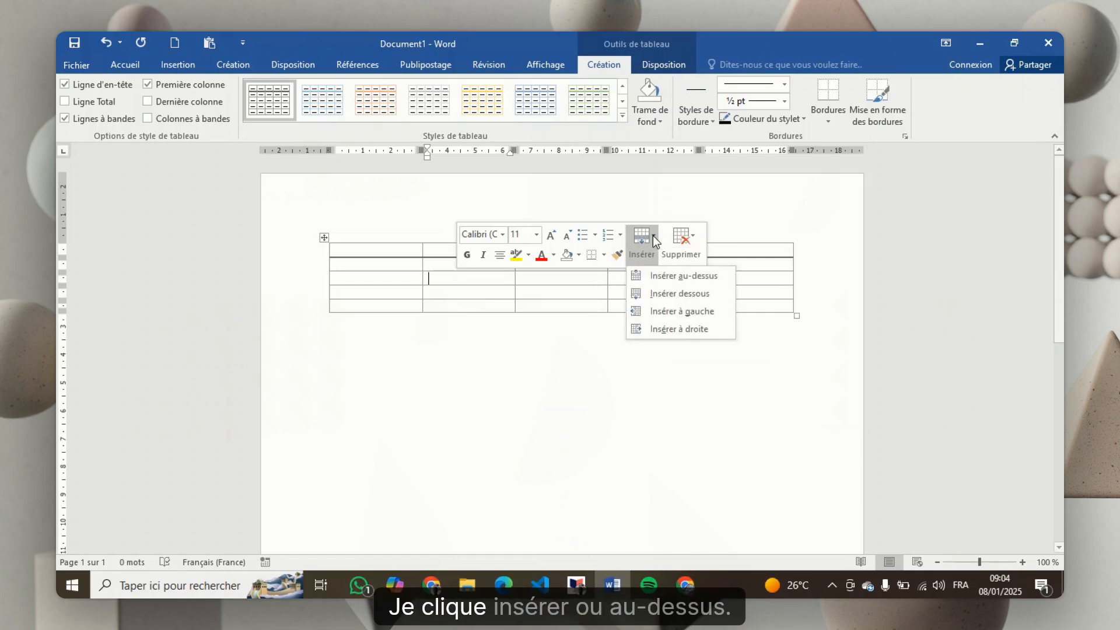
{"action": "left_click", "coordinate": [654, 238]}
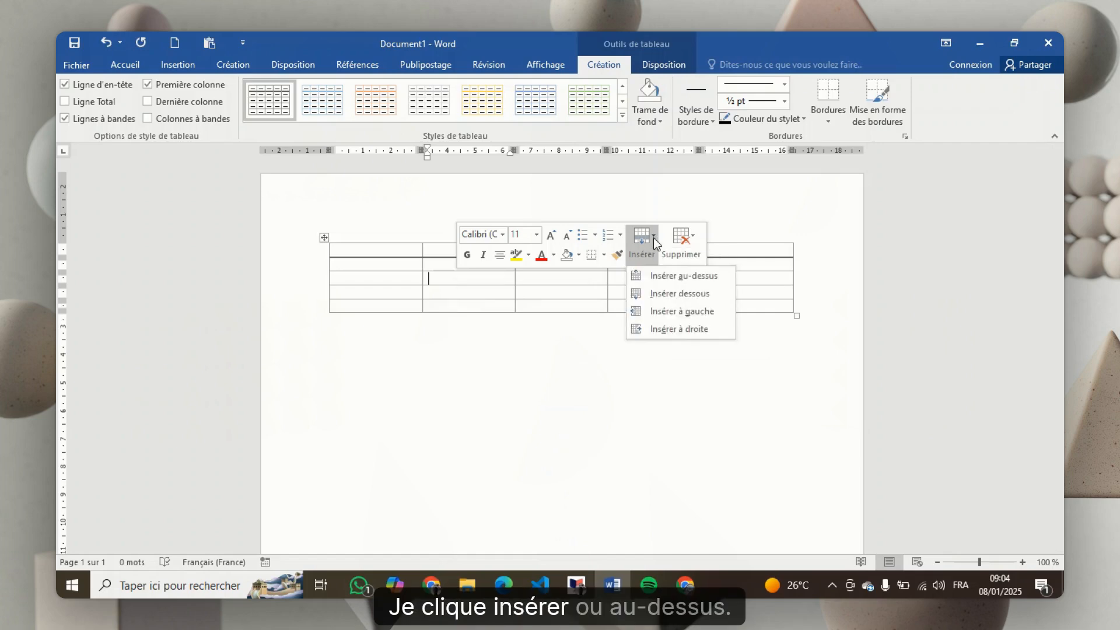
{"action": "left_click", "coordinate": [656, 277]}
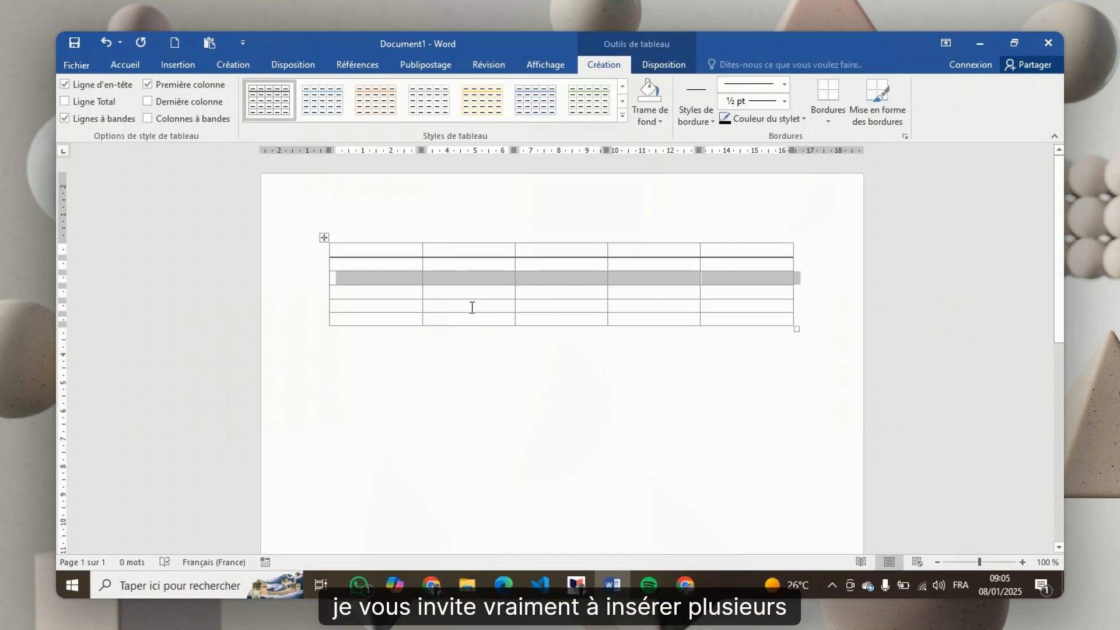
{"action": "left_click", "coordinate": [398, 264]}
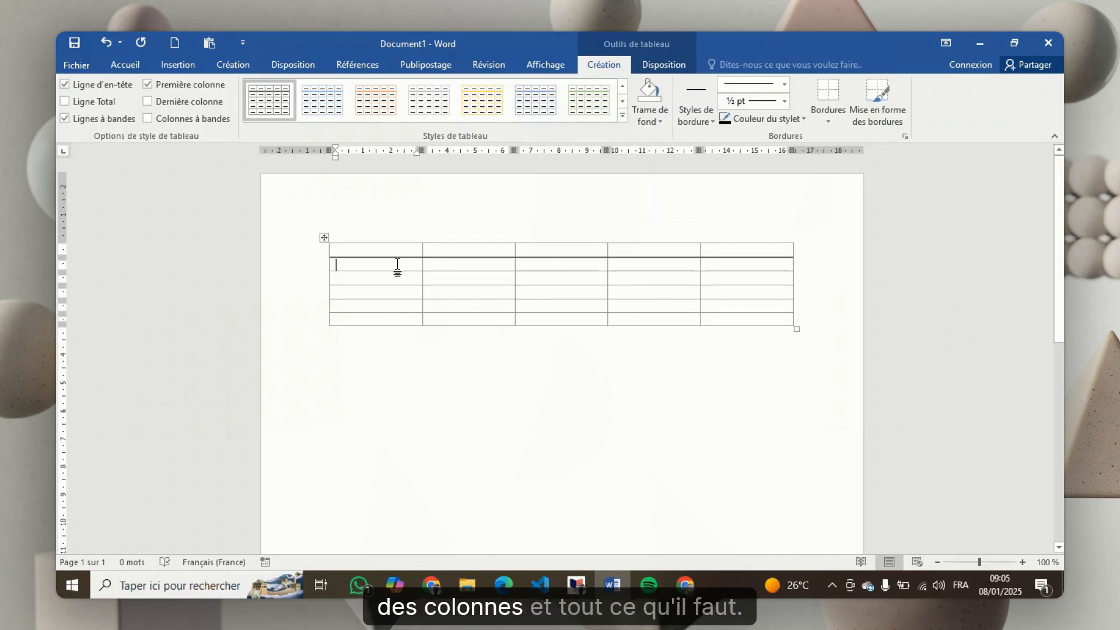
{"action": "mouse_move", "coordinate": [693, 584]}
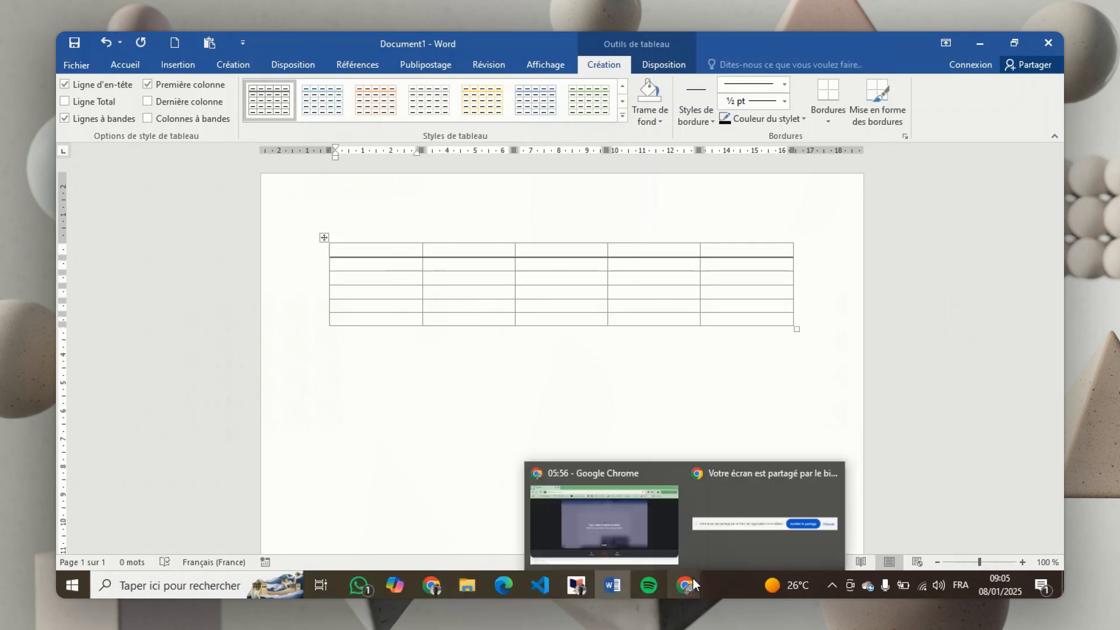
{"action": "left_click", "coordinate": [647, 522]}
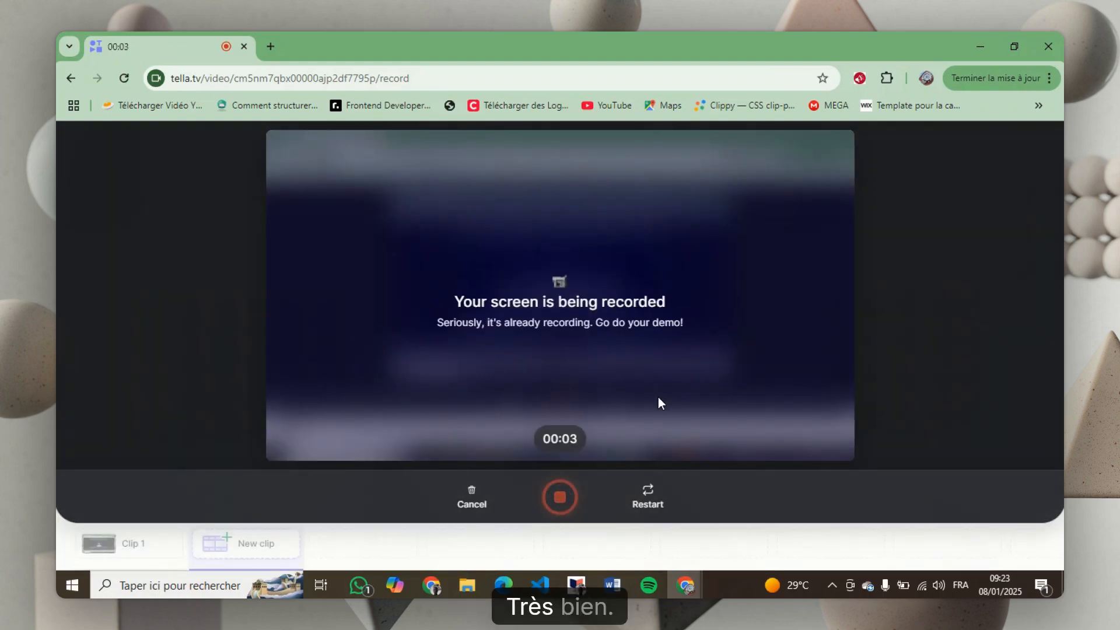
Switch to Classertif and read the lesson's "Insérer des formes" instructions
{"action": "key", "text": "alt+Tab"}
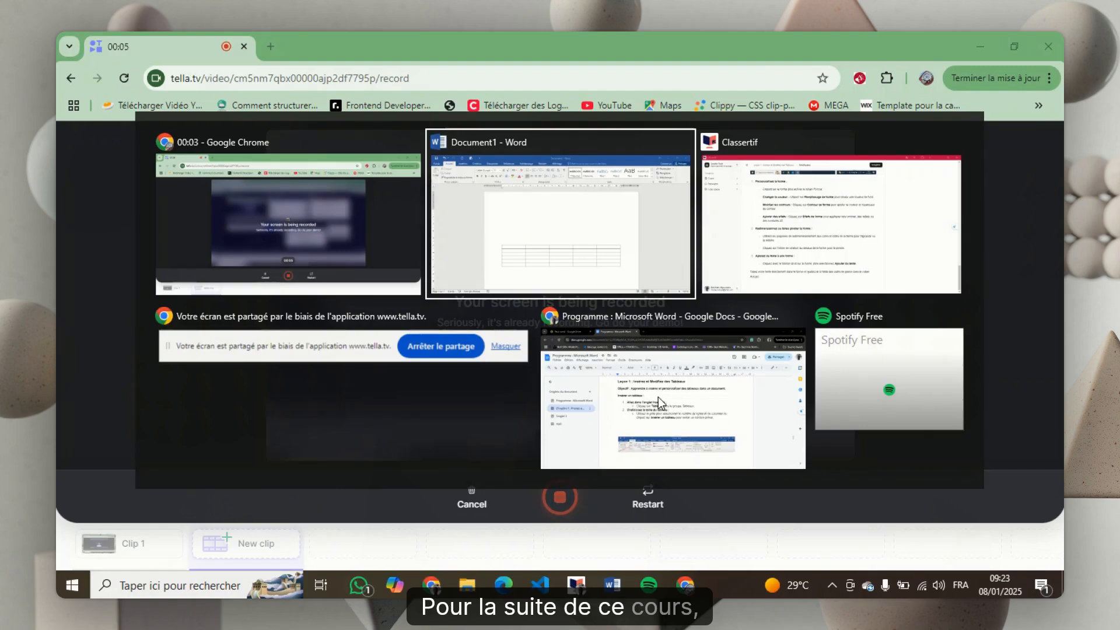
{"action": "key", "text": "Tab"}
{"action": "scroll", "coordinate": [642, 313], "scroll_direction": "up", "scroll_amount": 10}
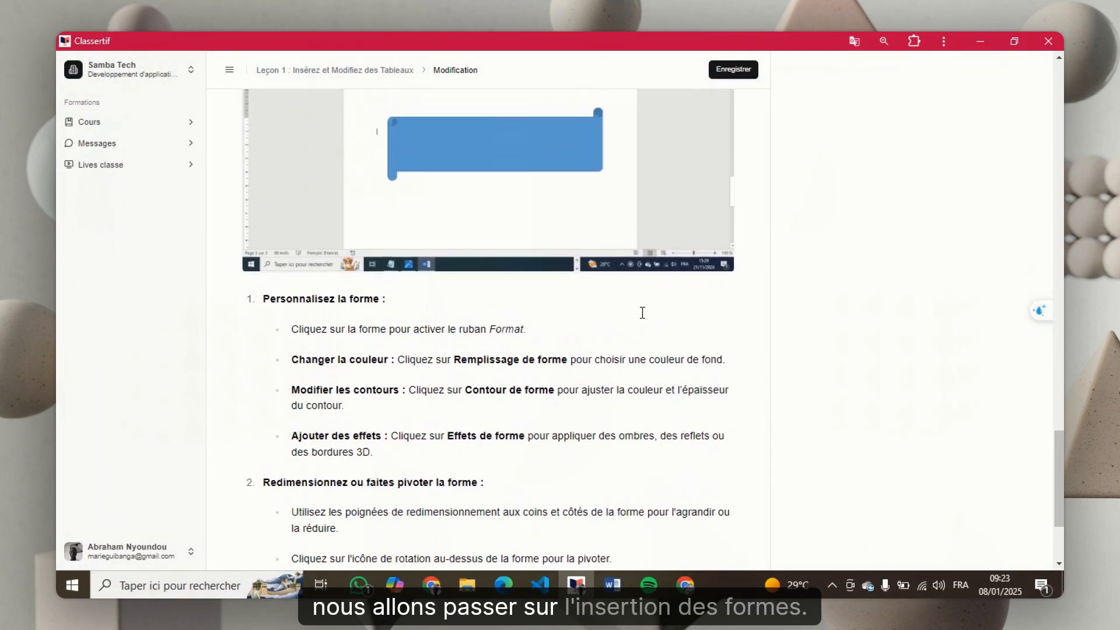
{"action": "scroll", "coordinate": [642, 320], "scroll_direction": "up", "scroll_amount": 2}
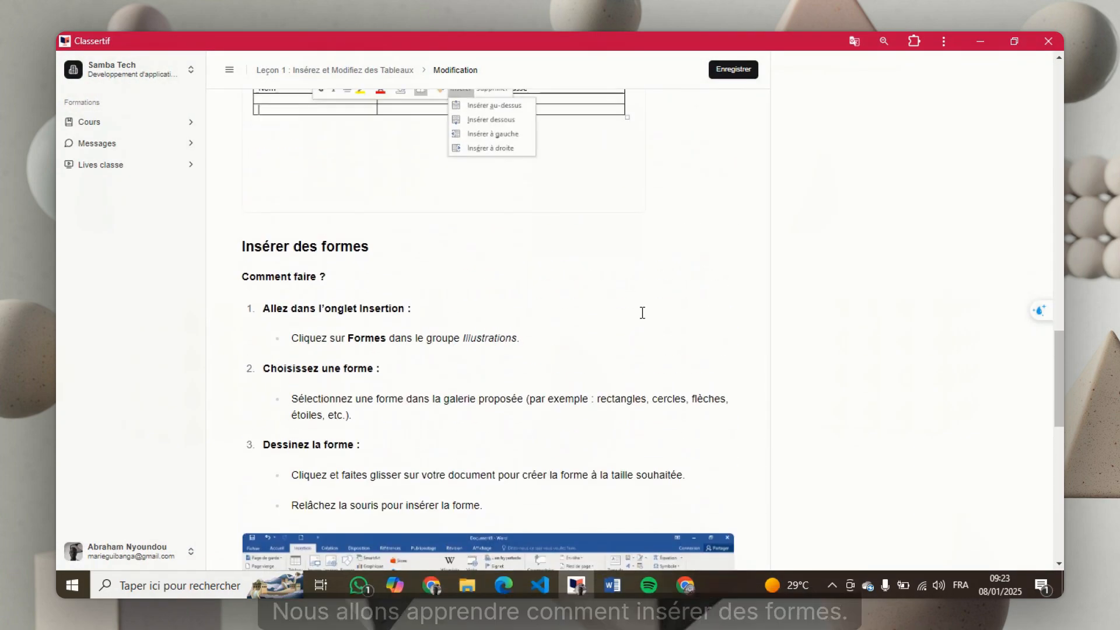
{"action": "scroll", "coordinate": [642, 312], "scroll_direction": "down", "scroll_amount": 1}
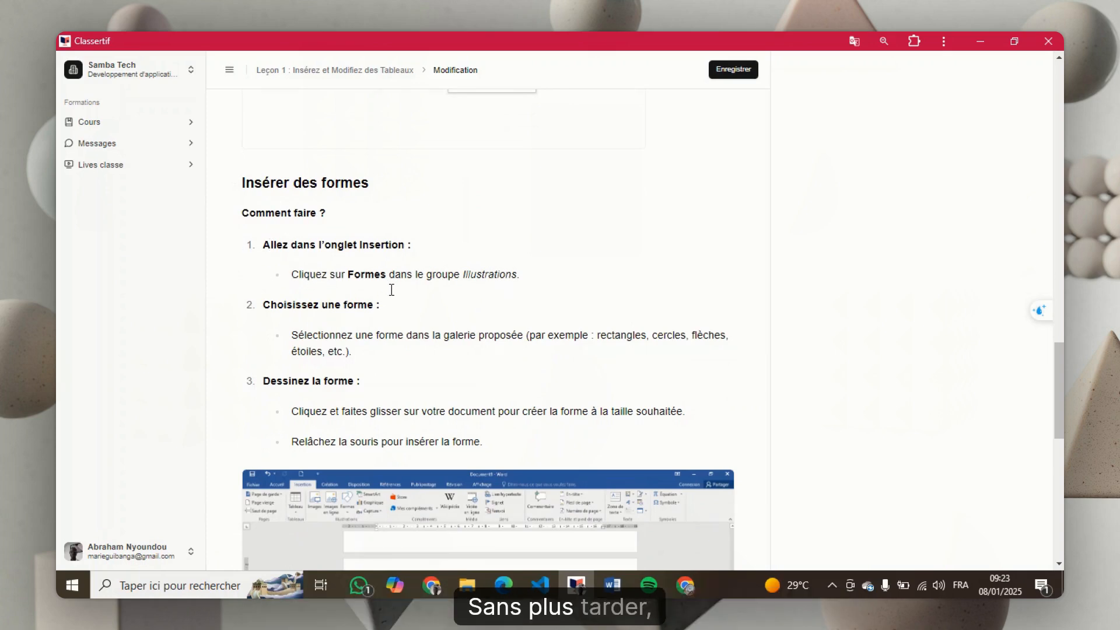
Switch back to the Word document and delete the whole table together with the empty lines above it
{"action": "key", "text": "alt+Tab"}
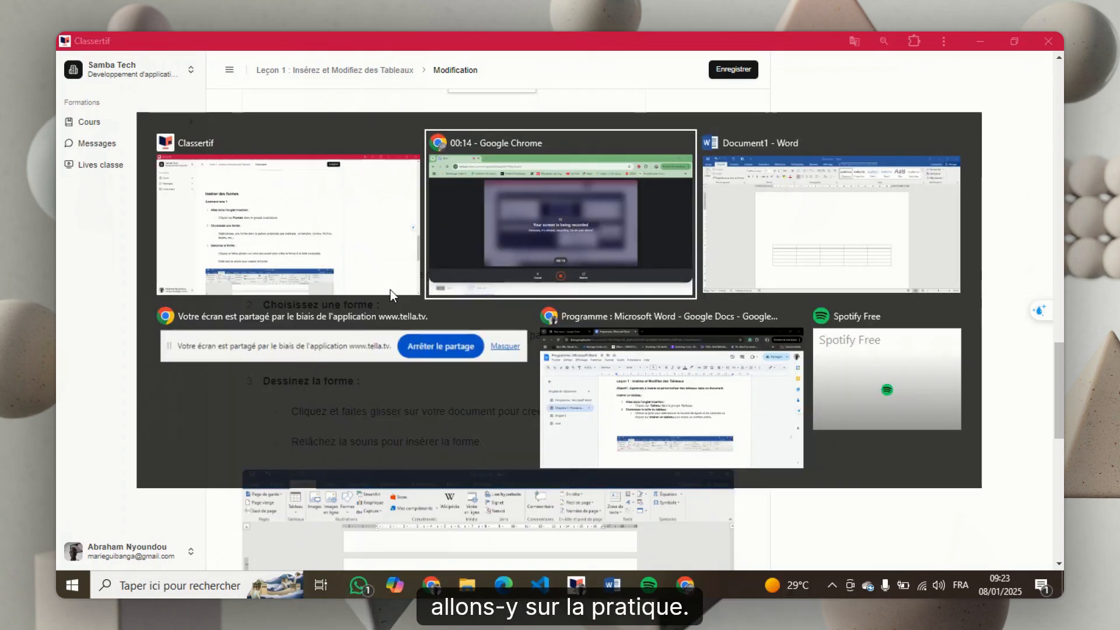
{"action": "key", "text": "alt+Tab"}
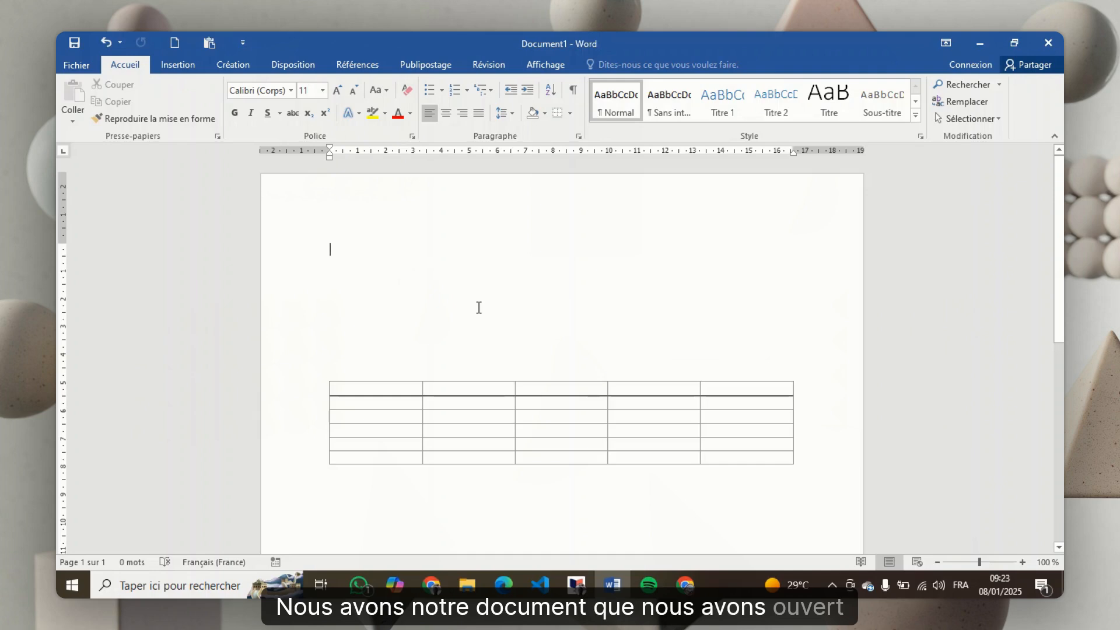
{"action": "left_click", "coordinate": [797, 467]}
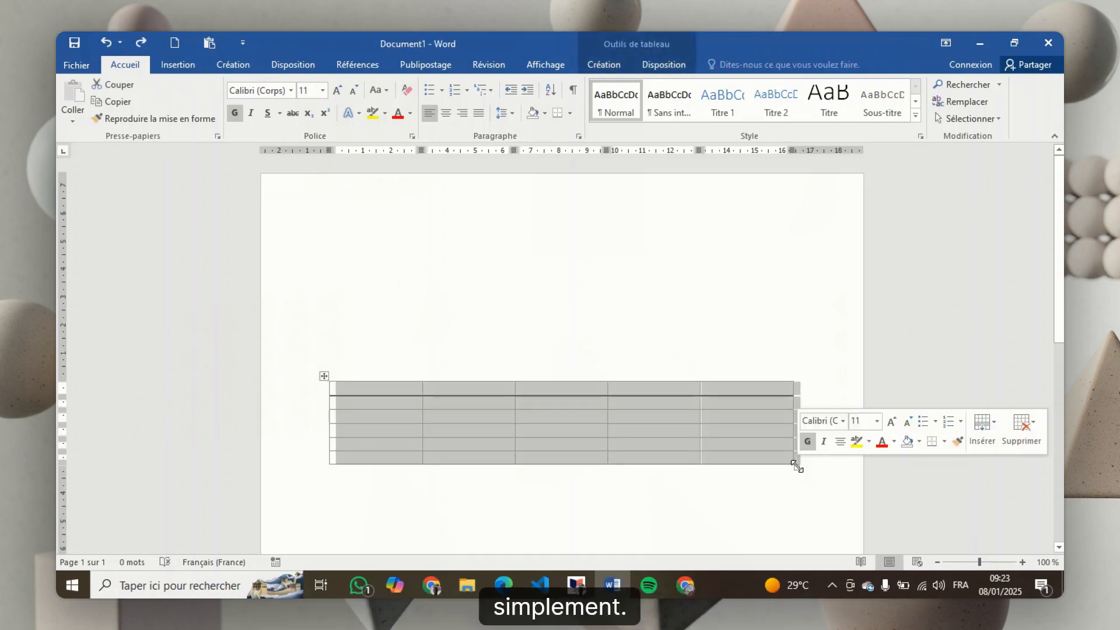
{"action": "key", "text": "BackSpace"}
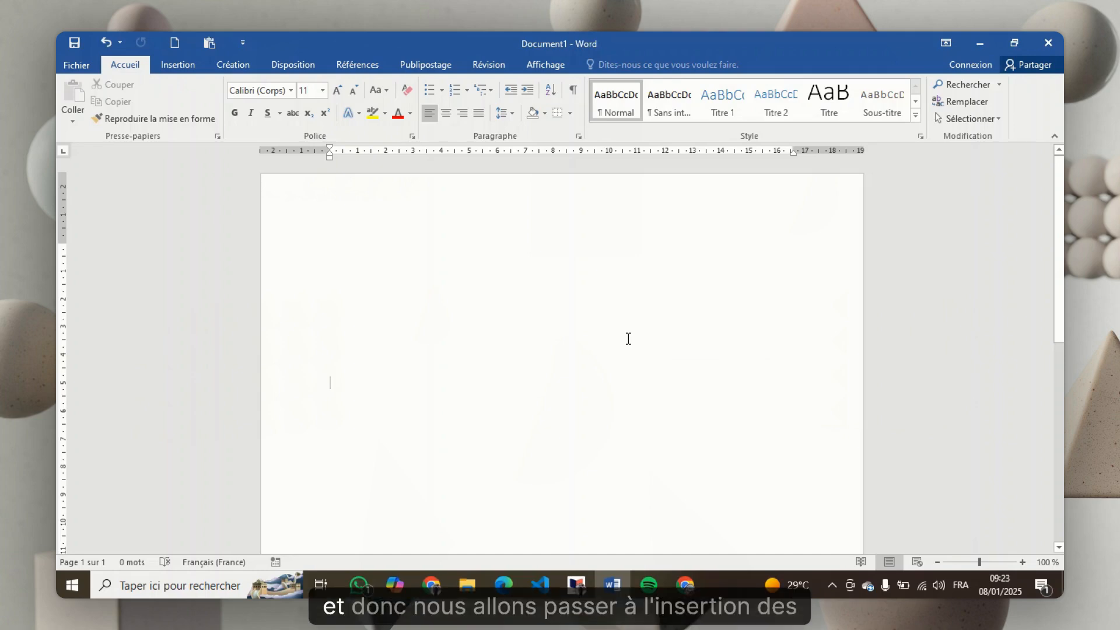
{"action": "key", "text": "BackSpace"}
{"action": "key", "text": "BackSpace"}
{"action": "key", "text": "BackSpace"}
{"action": "key", "text": "BackSpace"}
{"action": "key", "text": "BackSpace"}
{"action": "key", "text": "BackSpace"}
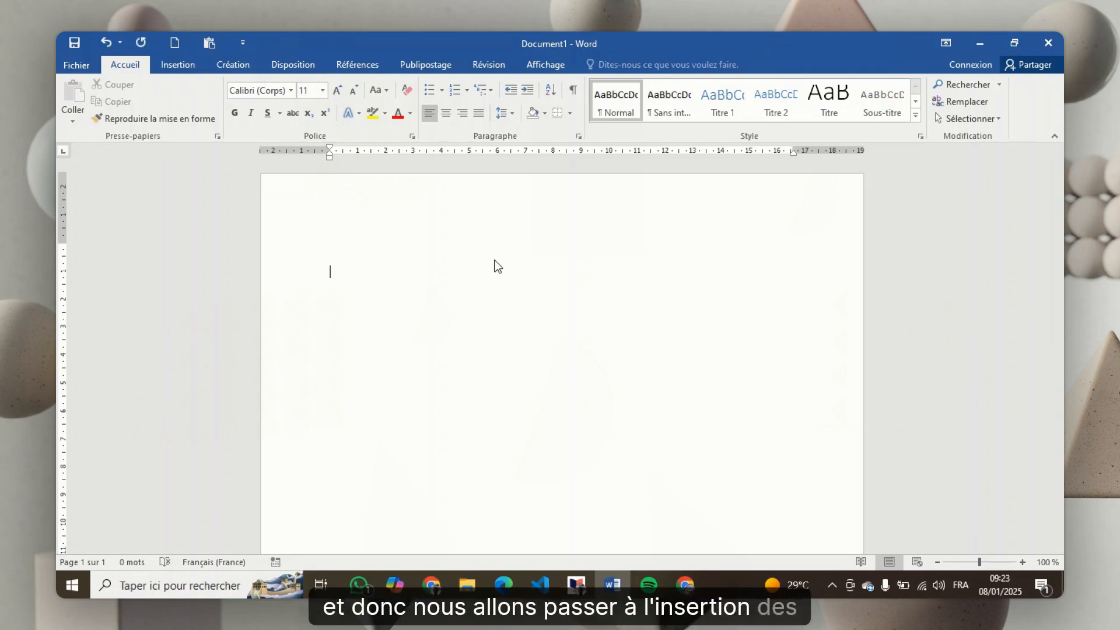
Draw a horizontal scroll shape about 3.18 cm wide and 2.87 cm high near the upper part of the page
{"action": "left_click", "coordinate": [188, 66]}
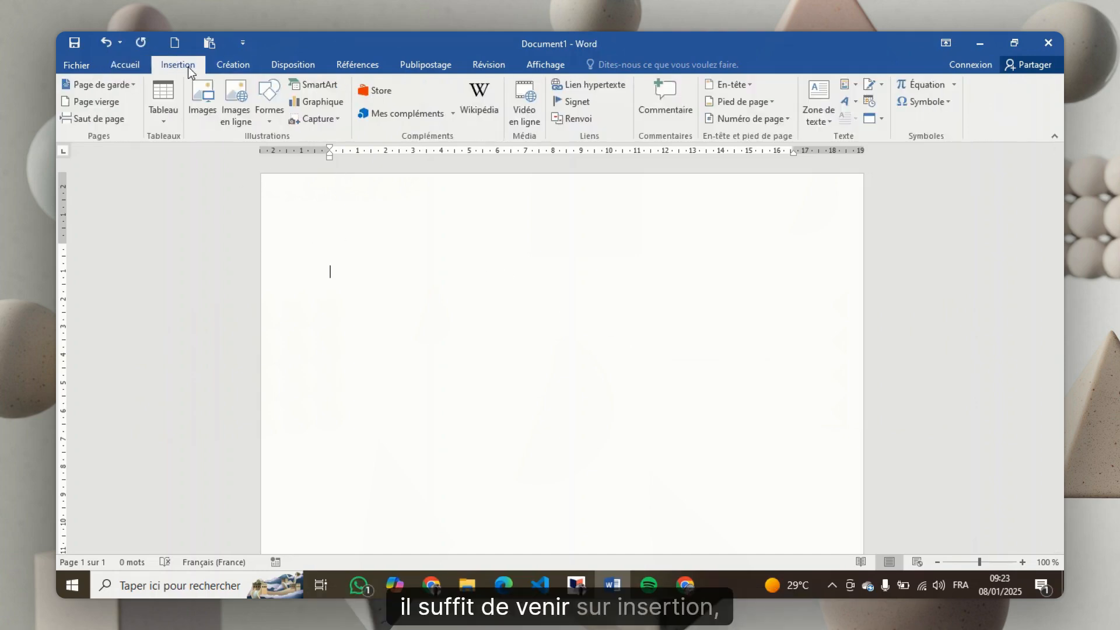
{"action": "left_click", "coordinate": [268, 97]}
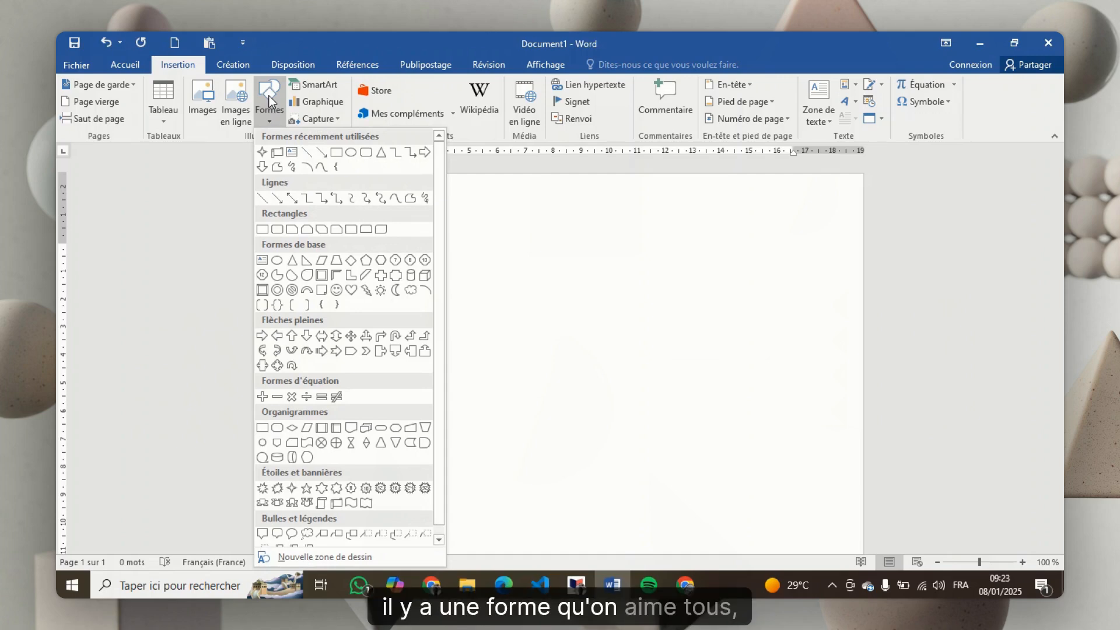
{"action": "left_click", "coordinate": [276, 153]}
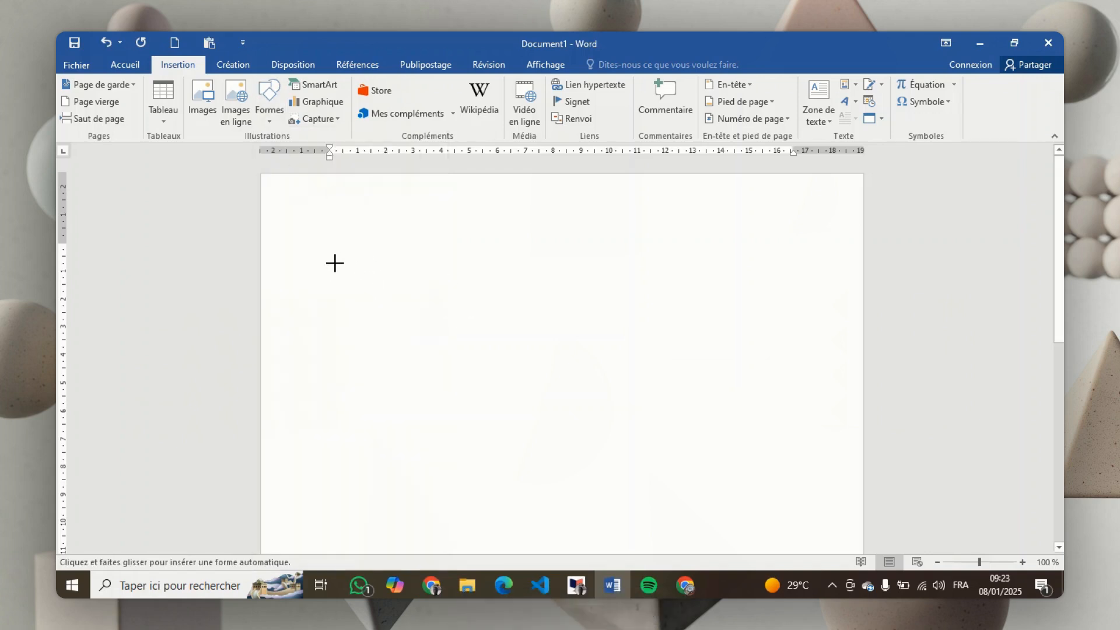
{"action": "left_click_drag", "start_coordinate": [334, 263], "coordinate": [424, 343]}
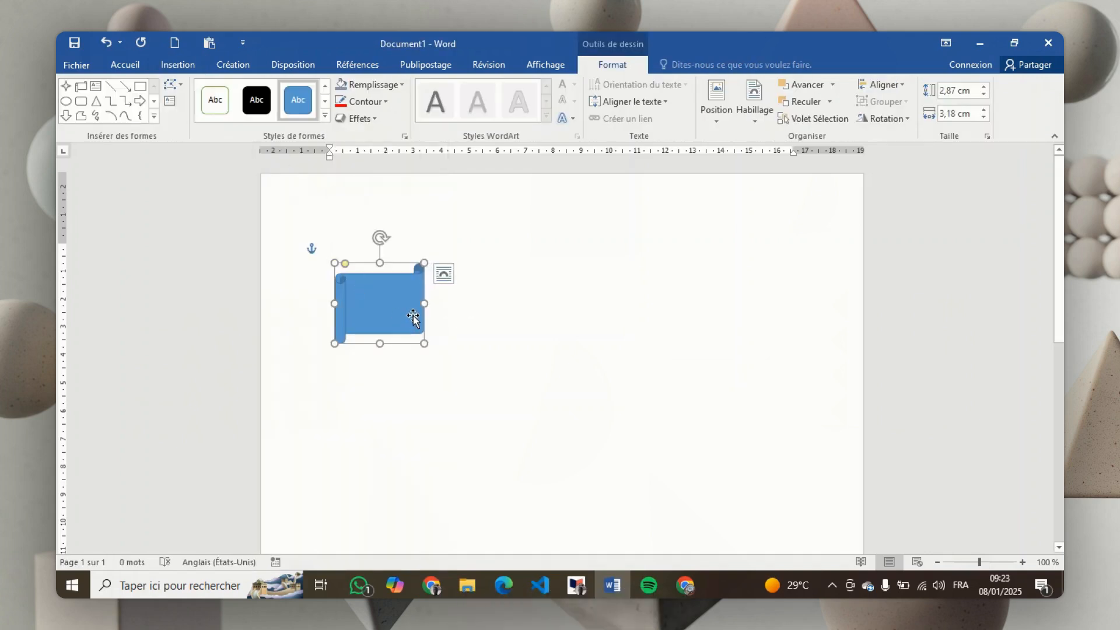
Enlarge the scroll shape to about 16.35 cm wide and 3.58 cm high so it spans the text width
{"action": "left_click_drag", "start_coordinate": [426, 302], "coordinate": [772, 299]}
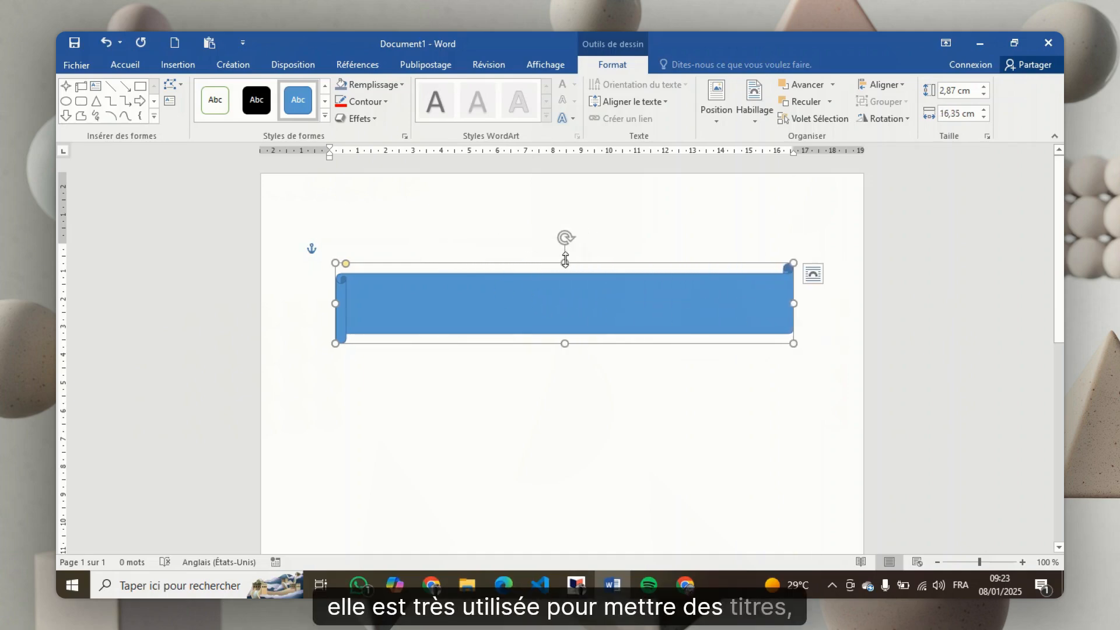
{"action": "left_click_drag", "start_coordinate": [565, 262], "coordinate": [564, 243]}
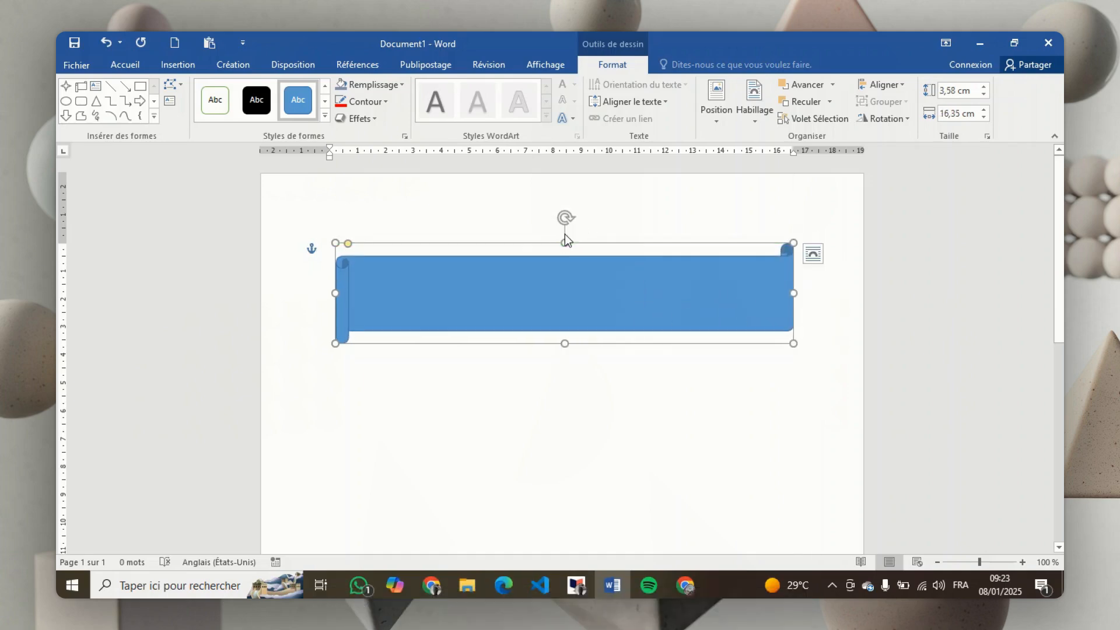
{"action": "left_click", "coordinate": [452, 411]}
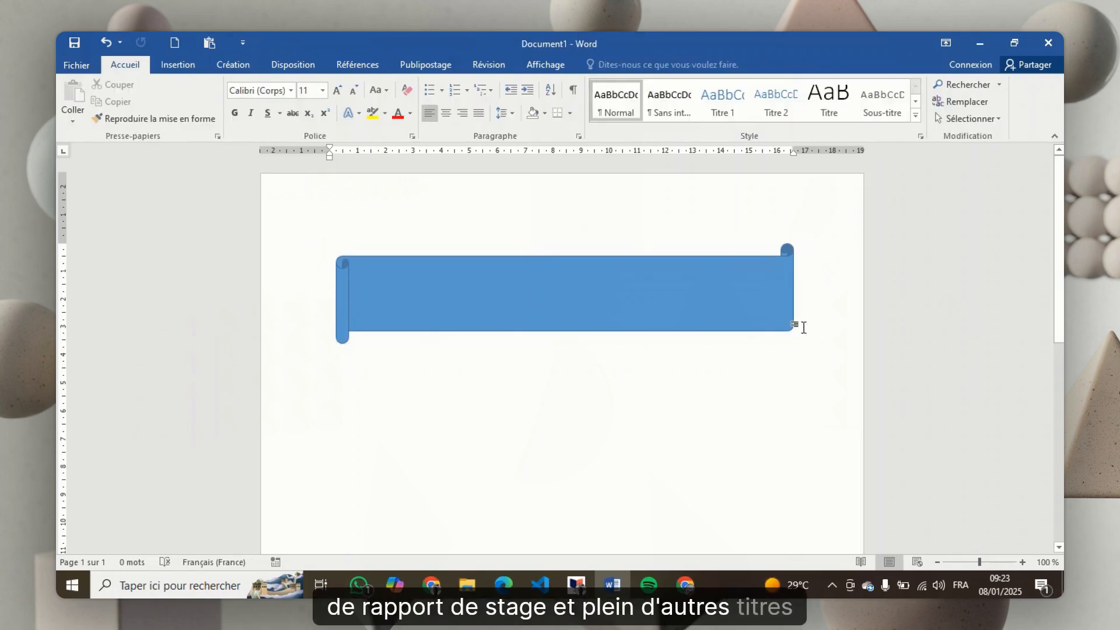
{"action": "left_click", "coordinate": [794, 304]}
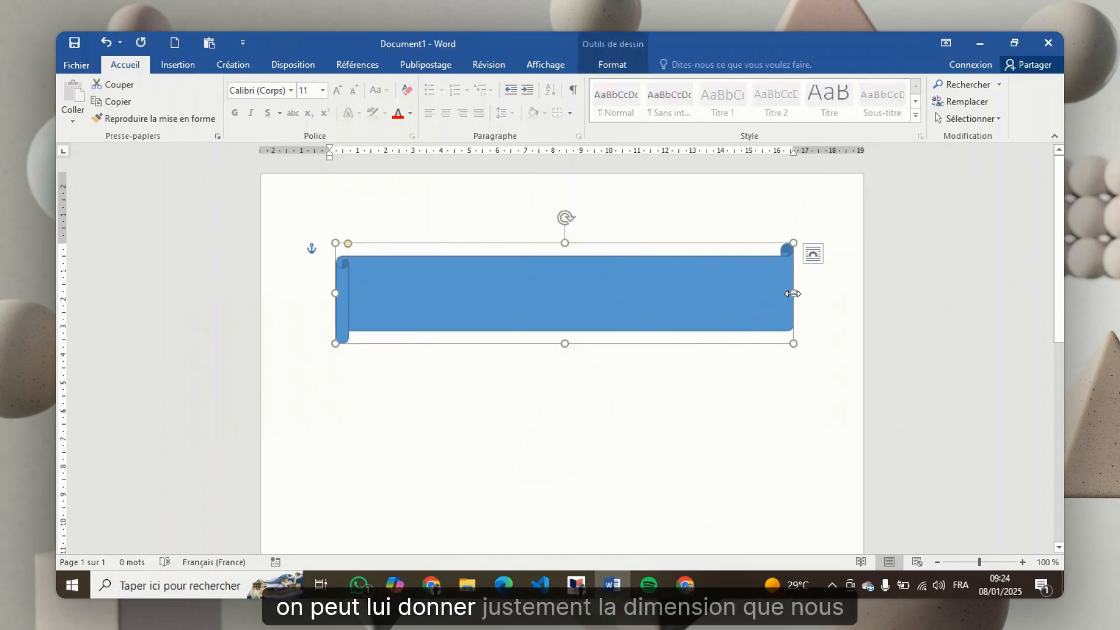
{"action": "mouse_move", "coordinate": [794, 293]}
{"action": "left_mouse_down"}
{"action": "mouse_move", "coordinate": [565, 294]}
{"action": "mouse_move", "coordinate": [793, 302]}
{"action": "left_mouse_up"}
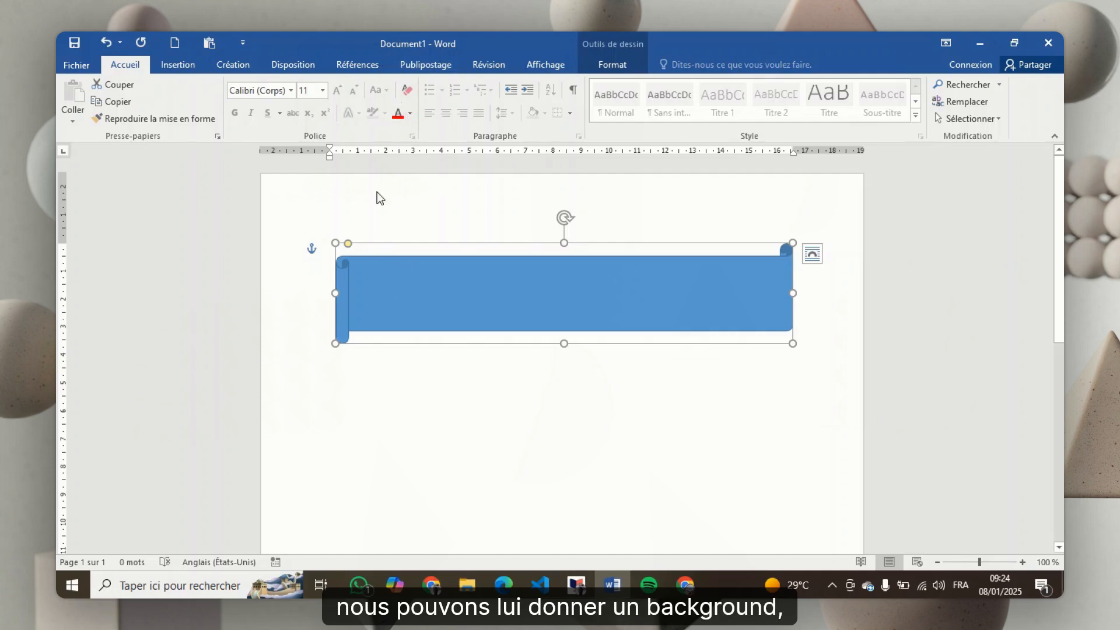
Examine the font colour palette and the gallery of available shapes while the scroll shape is selected
{"action": "left_click", "coordinate": [410, 113]}
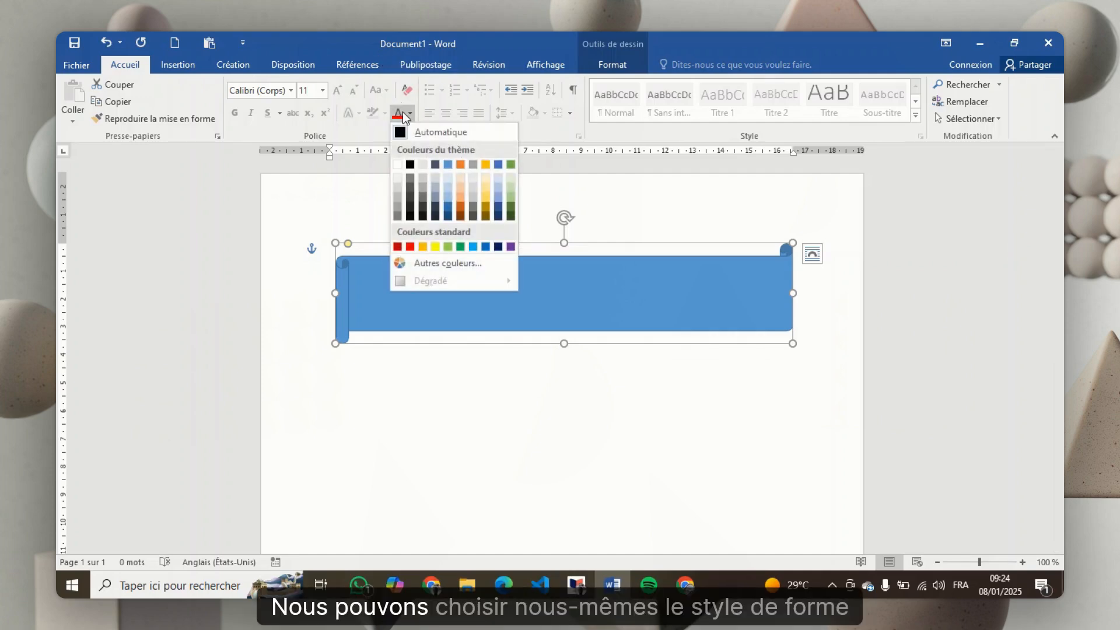
{"action": "left_click", "coordinate": [187, 56]}
{"action": "left_click", "coordinate": [180, 63]}
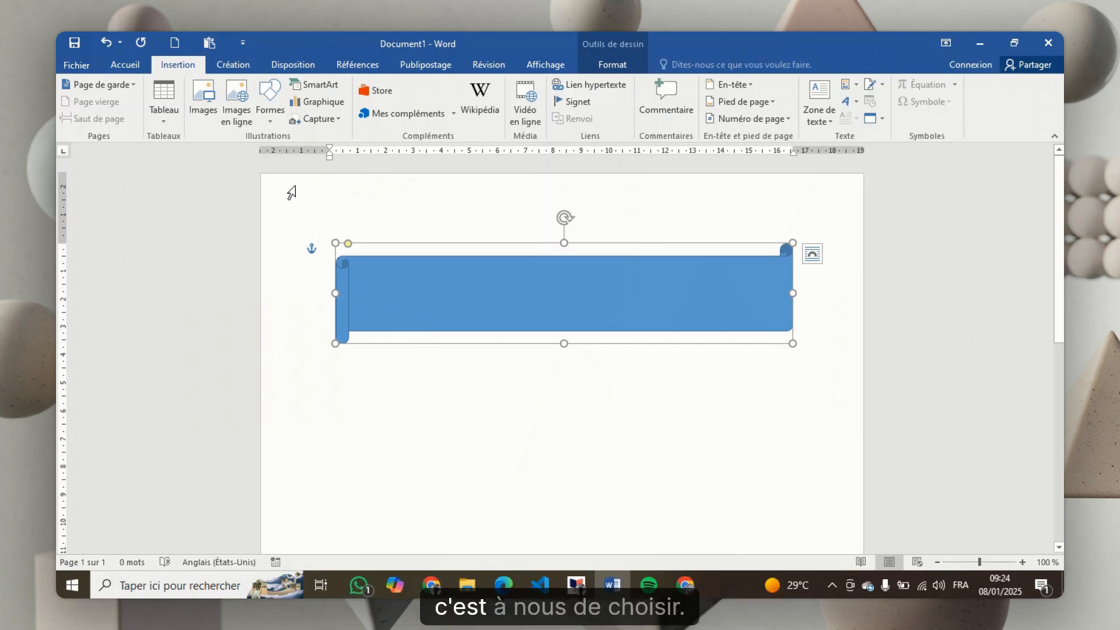
{"action": "left_click", "coordinate": [273, 111]}
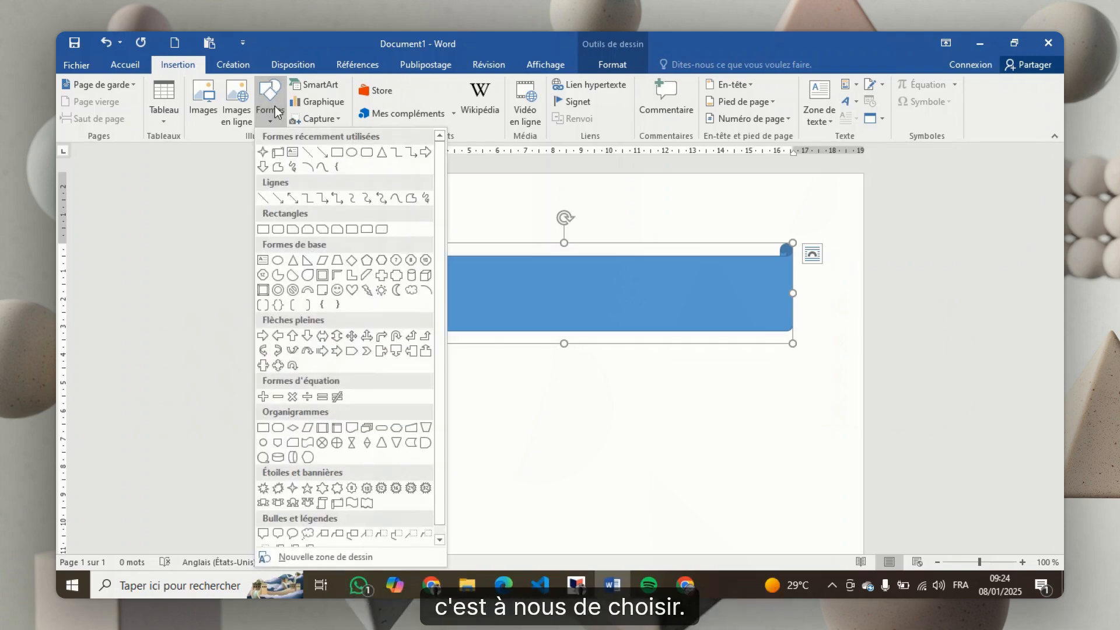
{"action": "left_click", "coordinate": [601, 317]}
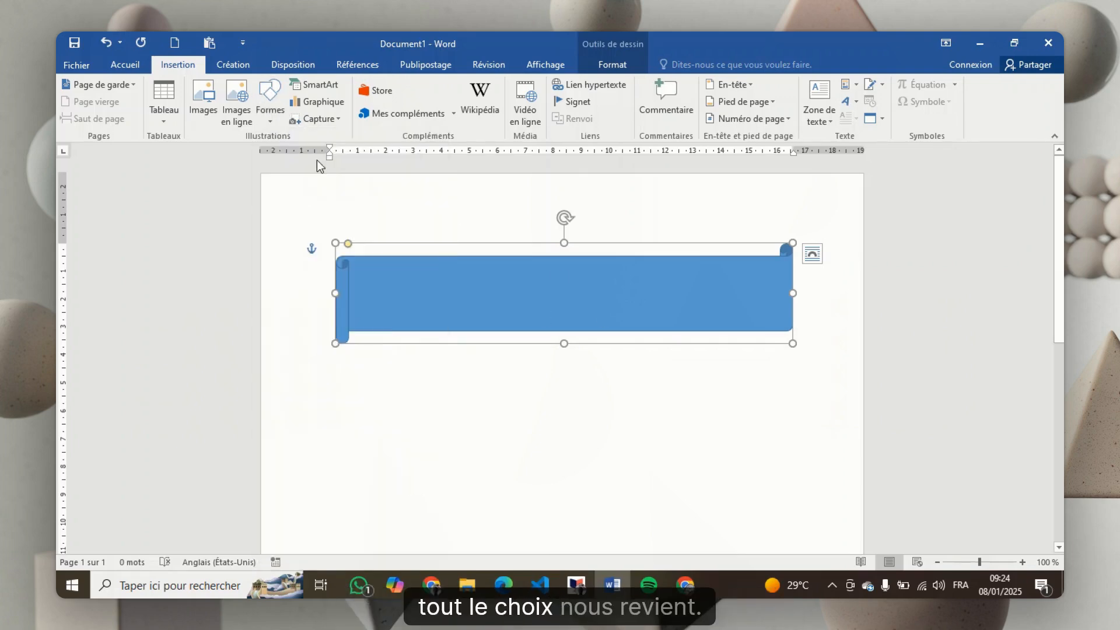
{"action": "left_click", "coordinate": [126, 64]}
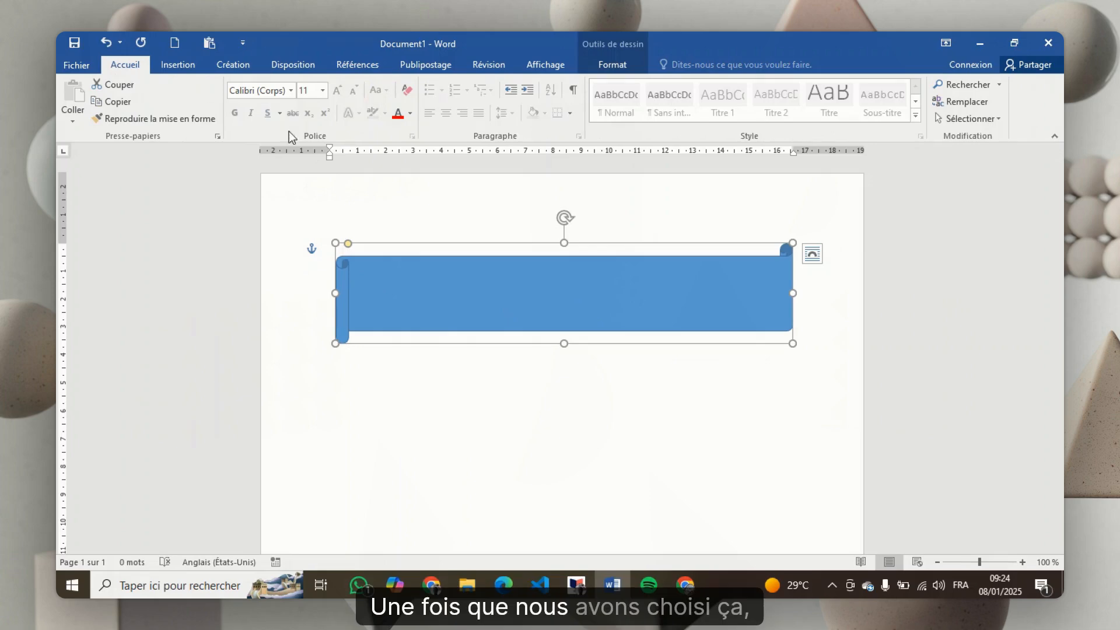
{"action": "left_click", "coordinate": [410, 115]}
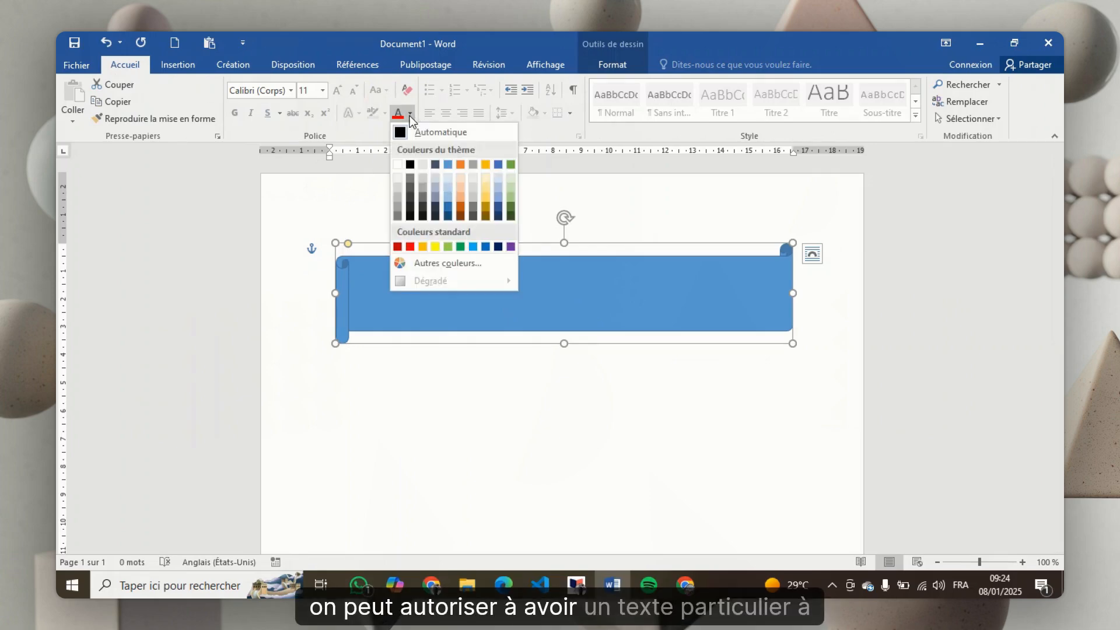
{"action": "left_click", "coordinate": [382, 270]}
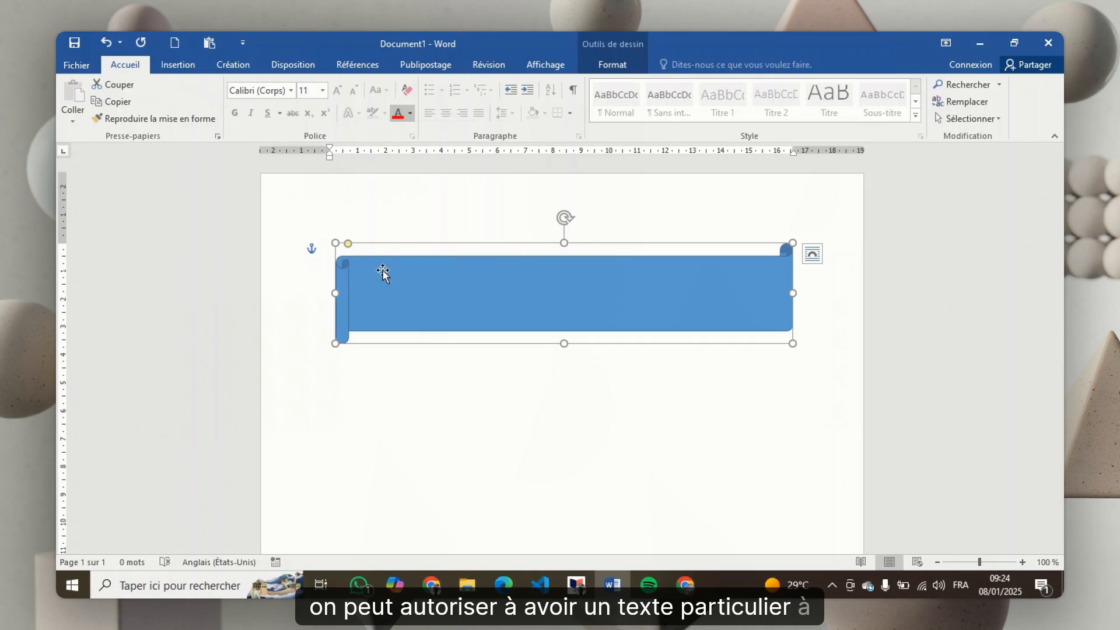
Apply the theme style with white fill and orange outline to the scroll shape
{"action": "right_click", "coordinate": [471, 288]}
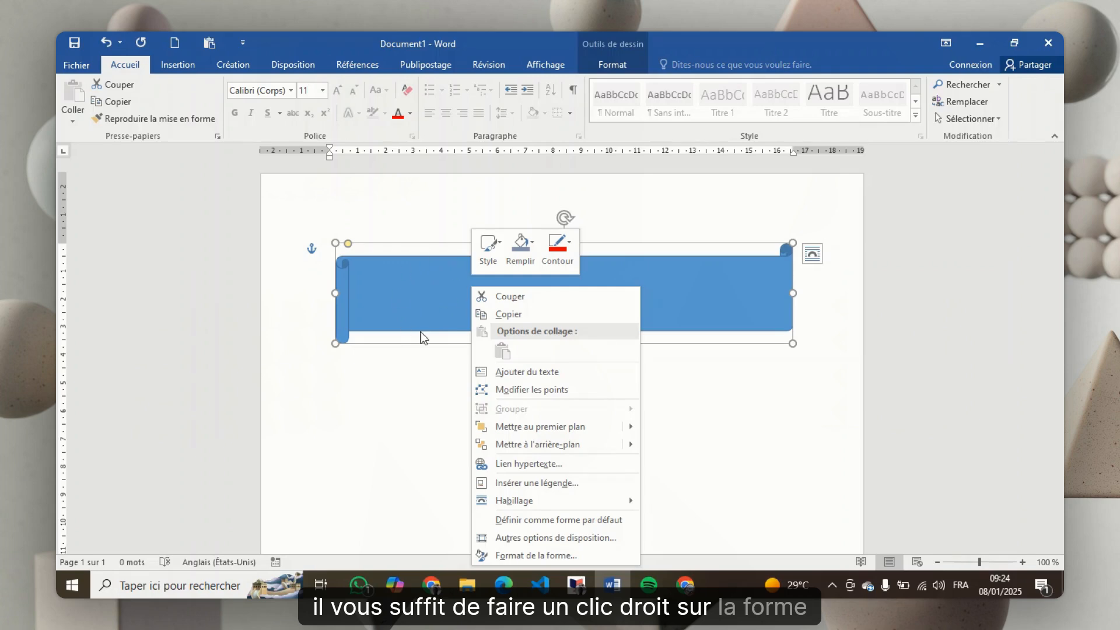
{"action": "left_click", "coordinate": [490, 246]}
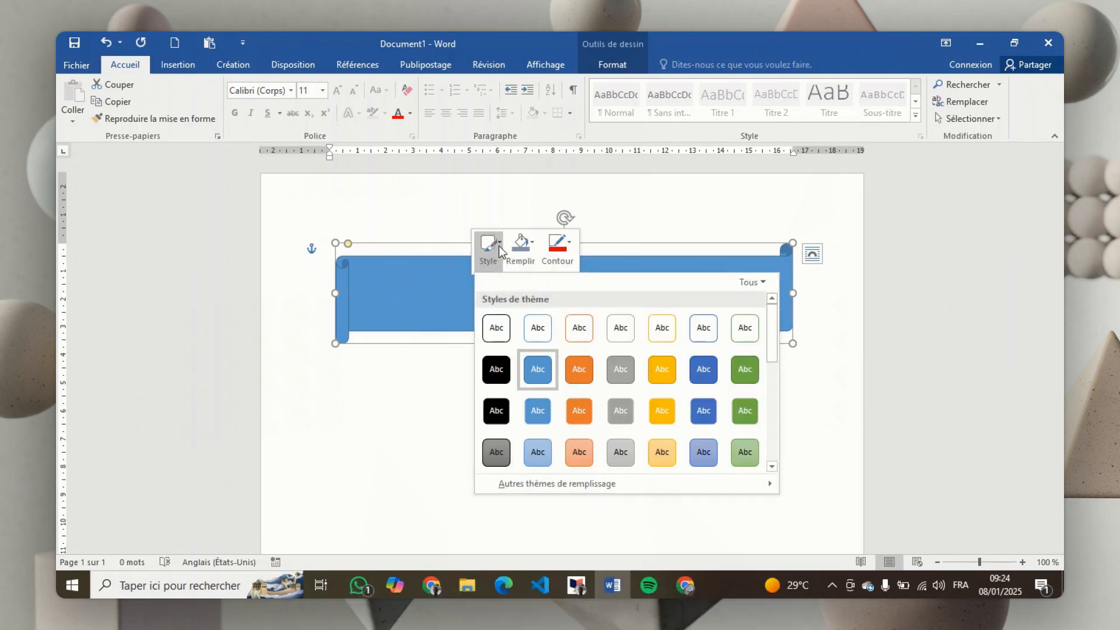
{"action": "left_click", "coordinate": [574, 328]}
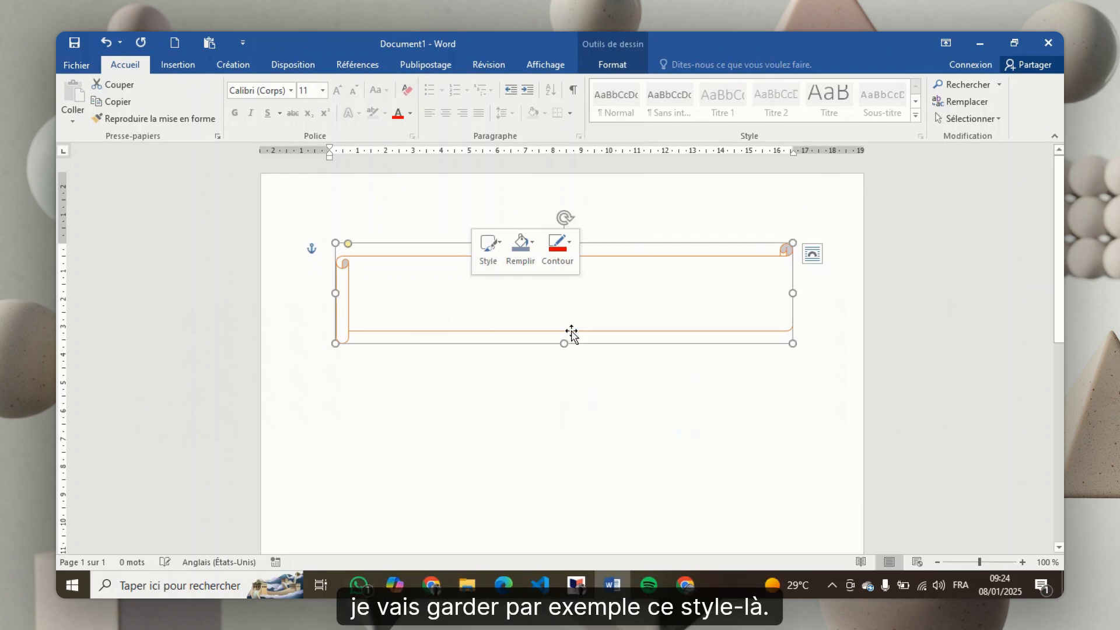
Fill the scroll shape with the lightest blue-grey theme colour and give it a blue theme outline
{"action": "left_click", "coordinate": [532, 245]}
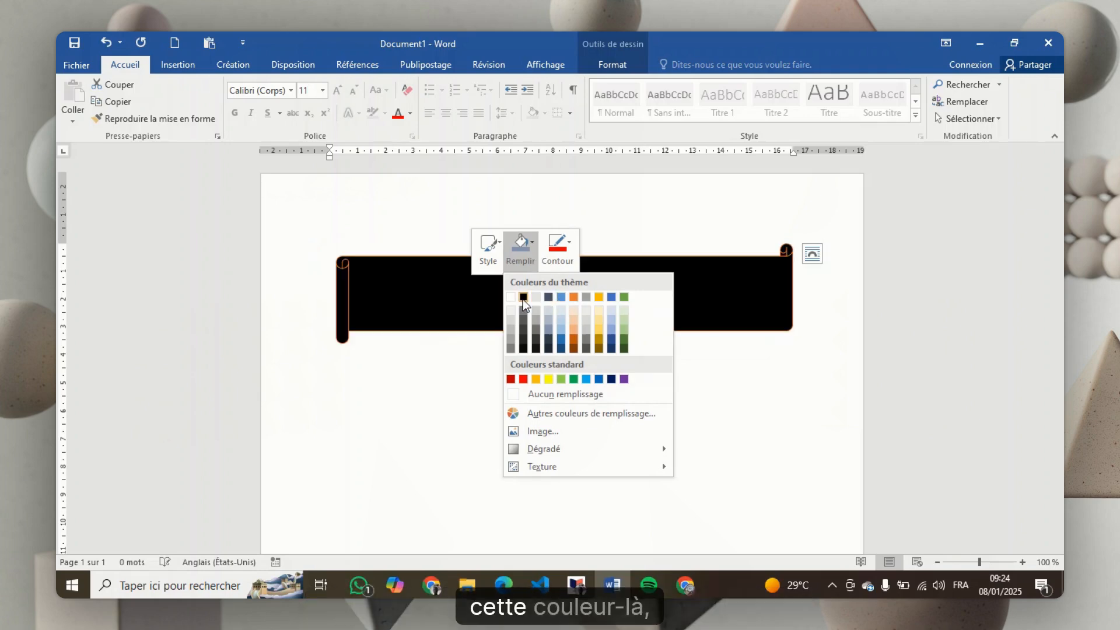
{"action": "left_click", "coordinate": [551, 310]}
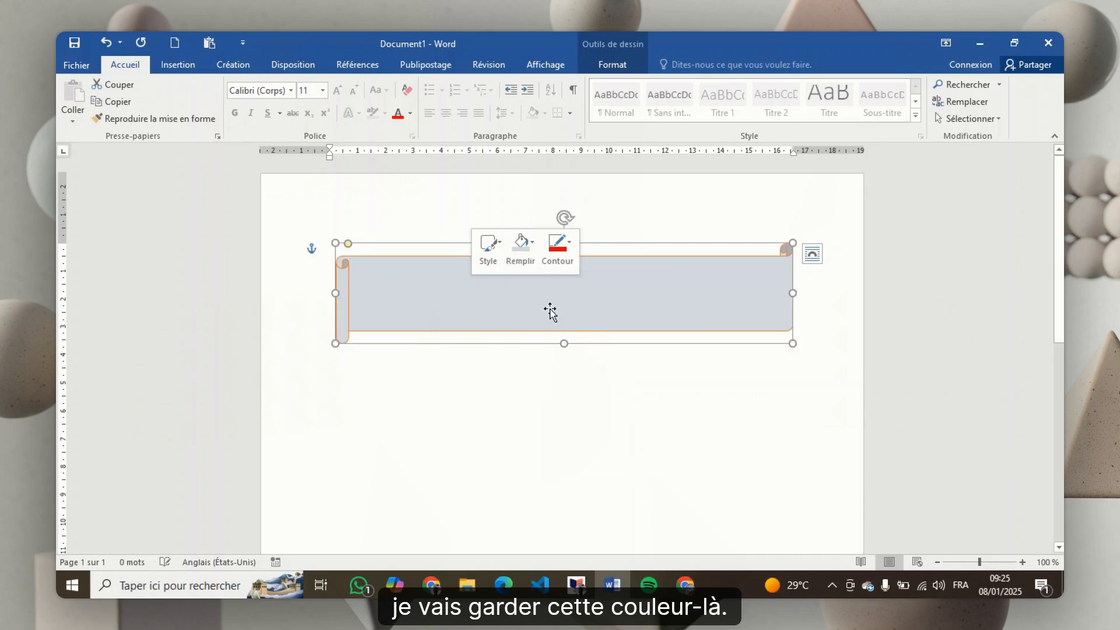
{"action": "left_click", "coordinate": [571, 246]}
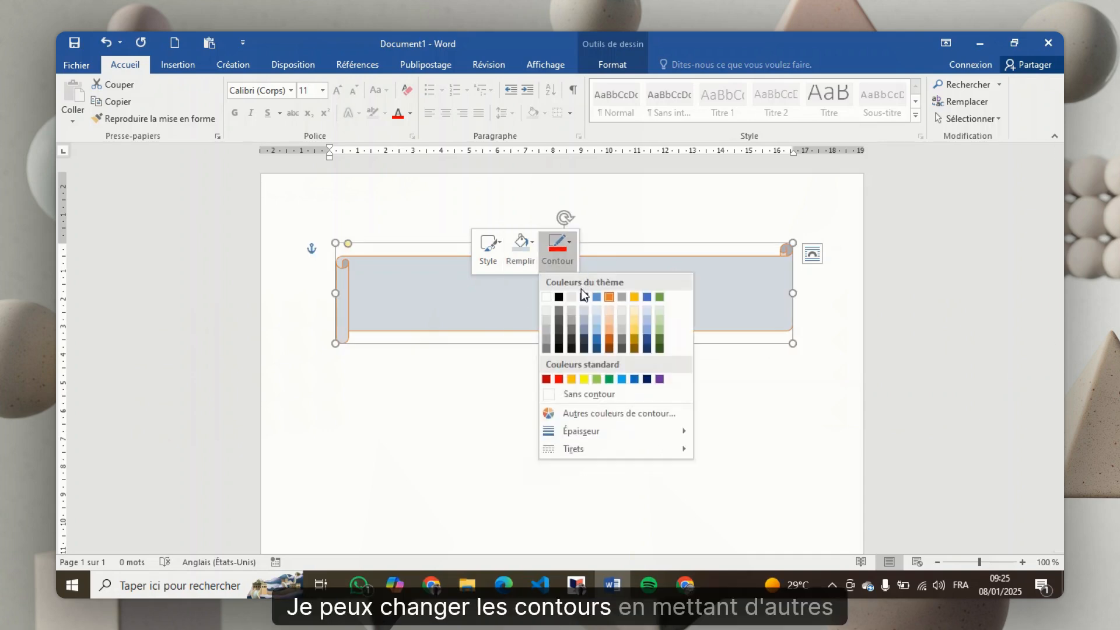
{"action": "left_click", "coordinate": [648, 298]}
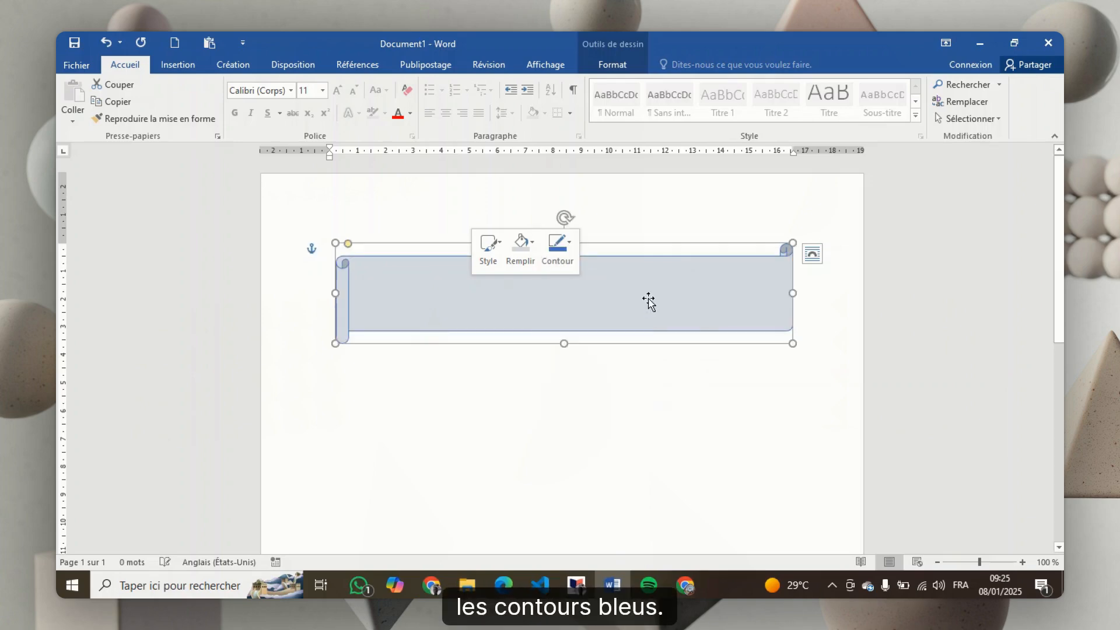
{"action": "left_click", "coordinate": [530, 388]}
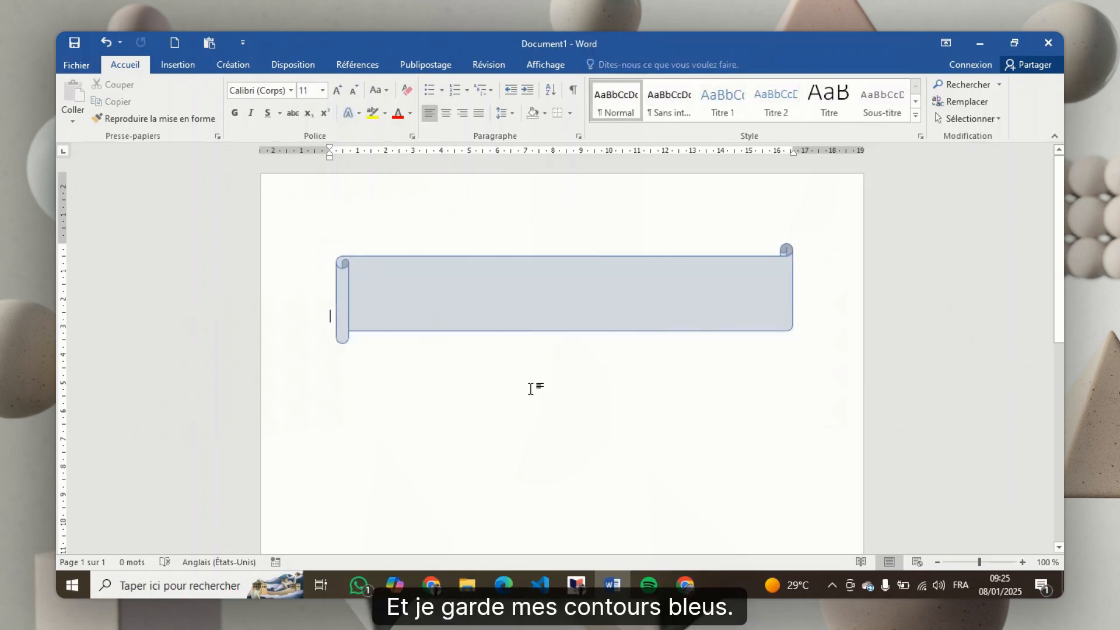
Write the title "Bienvenu sur Classertif" inside the scroll shape
{"action": "left_click", "coordinate": [536, 308]}
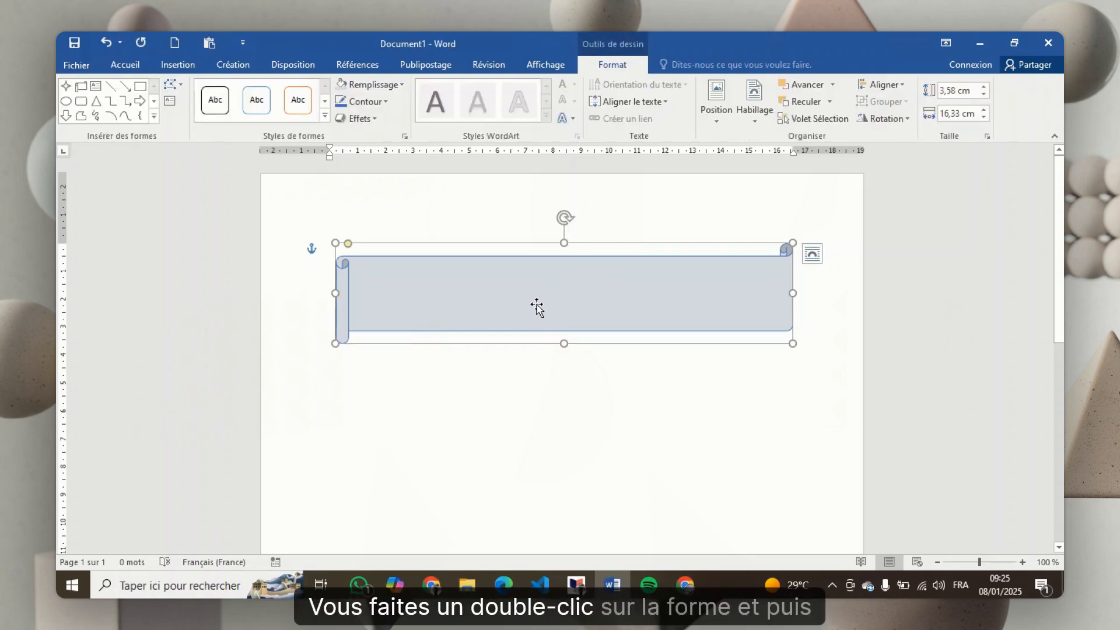
{"action": "double_click", "coordinate": [505, 299]}
{"action": "type", "text": "h"}
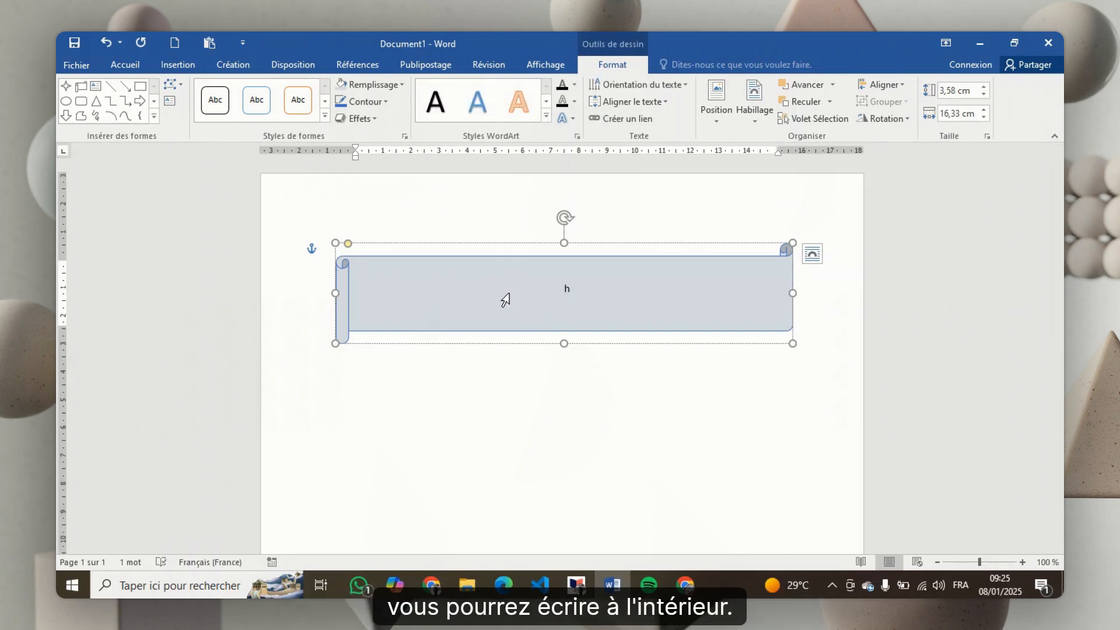
{"action": "key", "text": "BackSpace"}
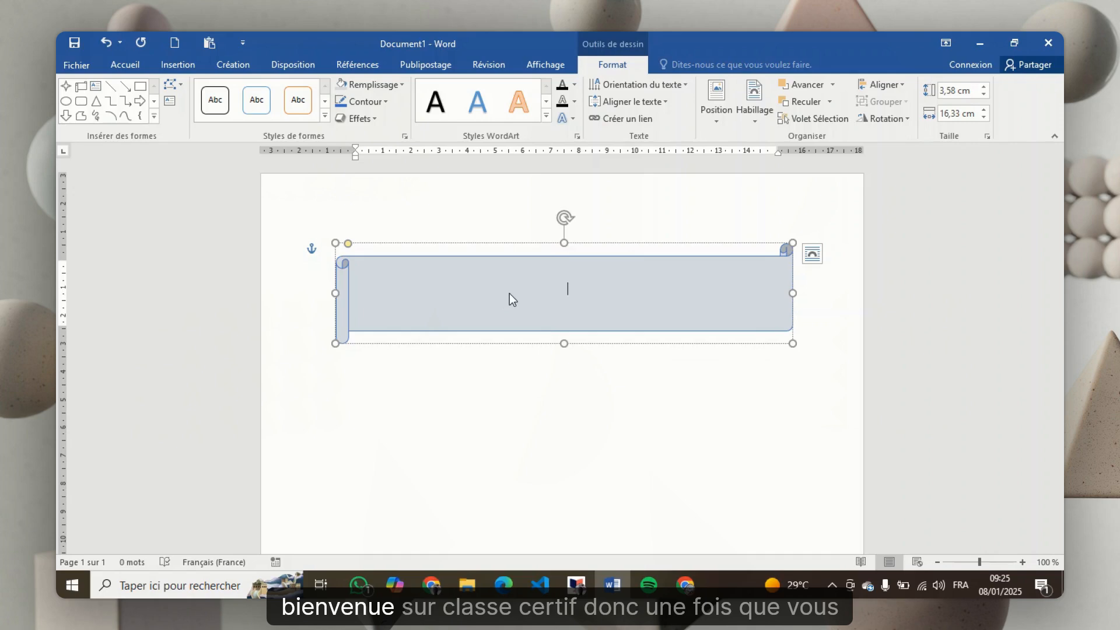
{"action": "type", "text": "Bienvenu "}
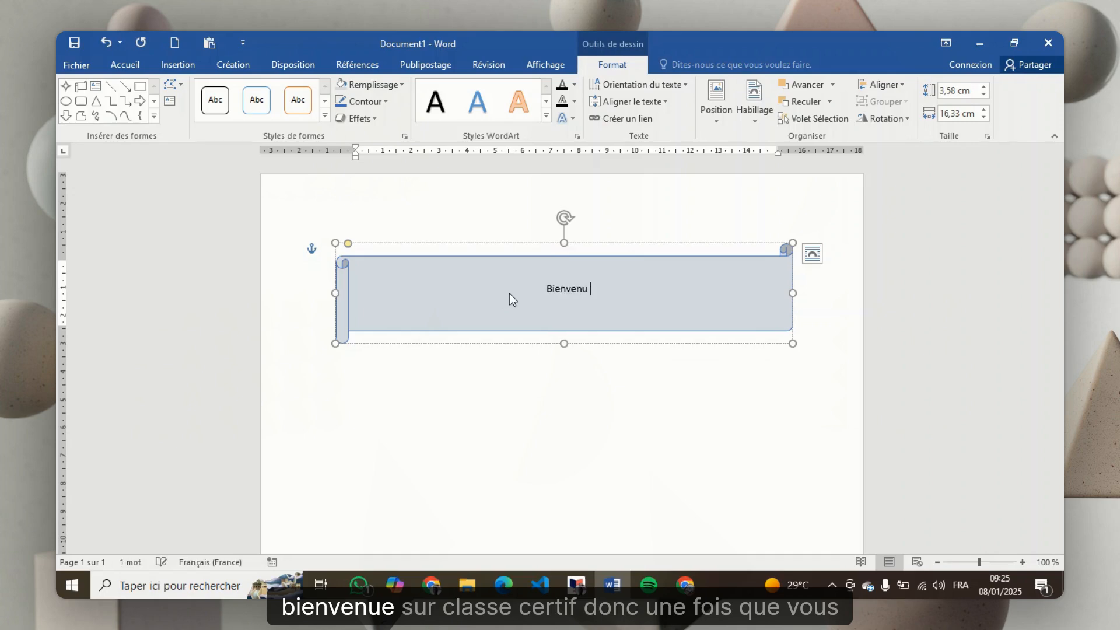
{"action": "type", "text": "sur"}
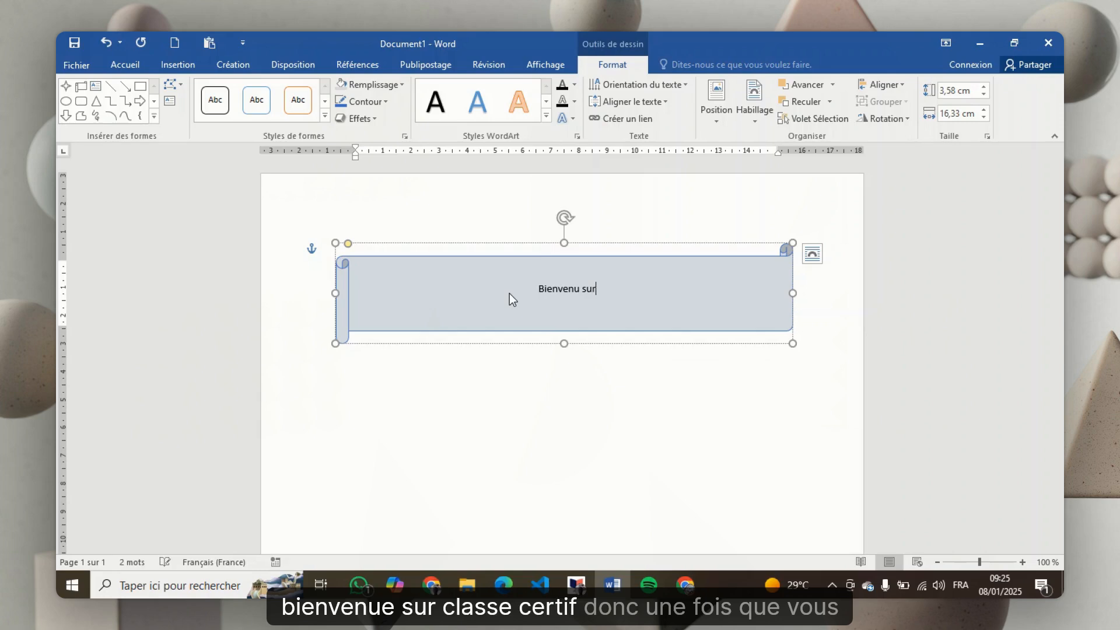
{"action": "type", "text": " c"}
{"action": "key", "text": "BackSpace"}
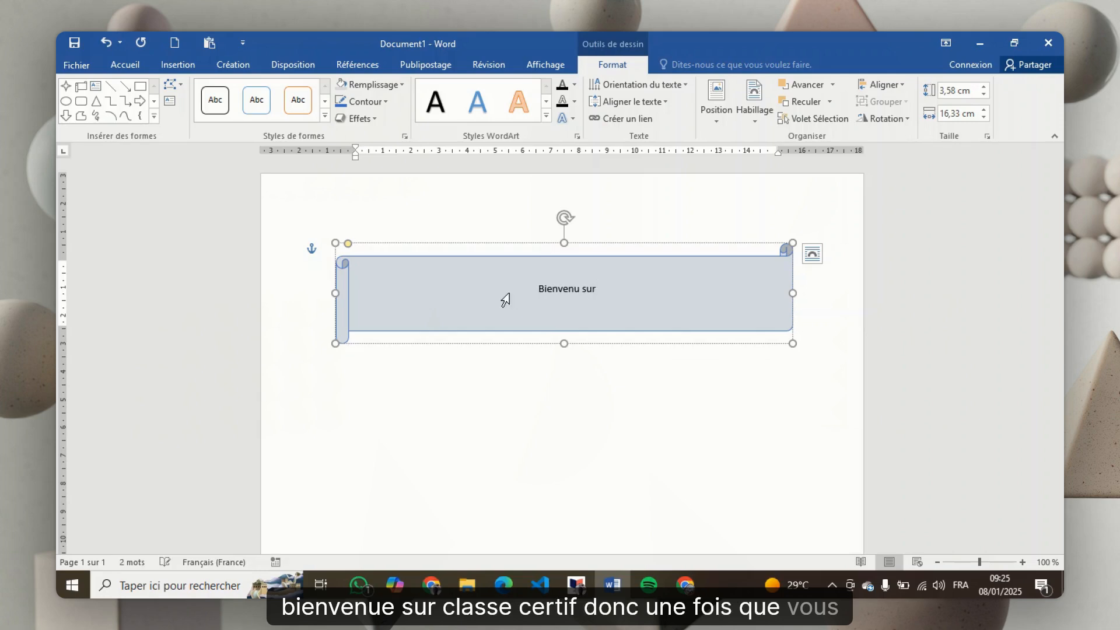
{"action": "type", "text": "Class"}
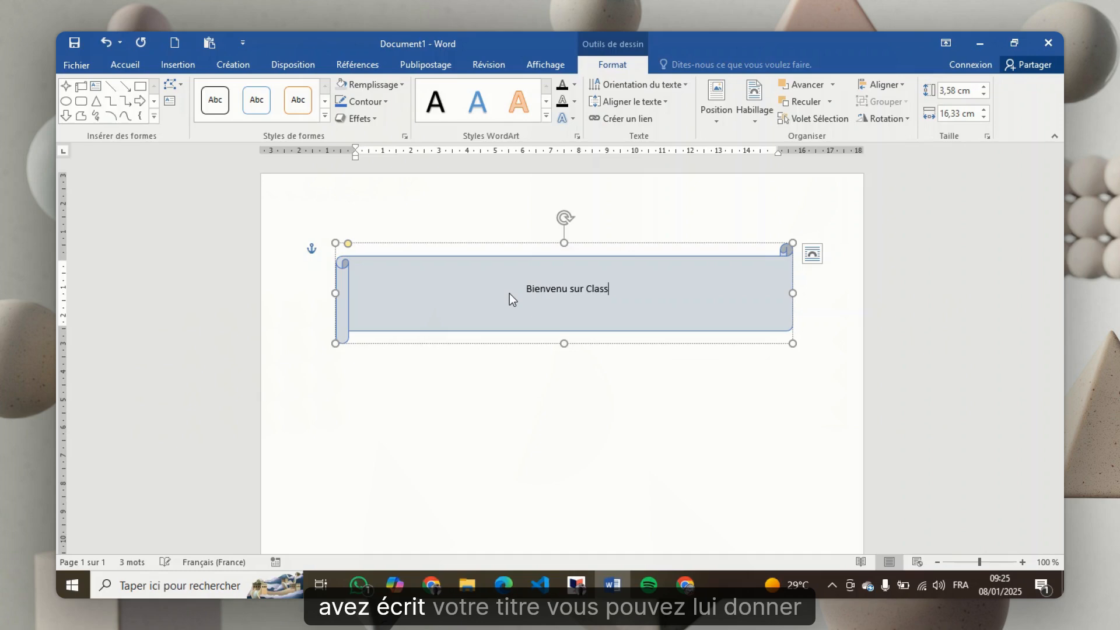
{"action": "type", "text": "ertif"}
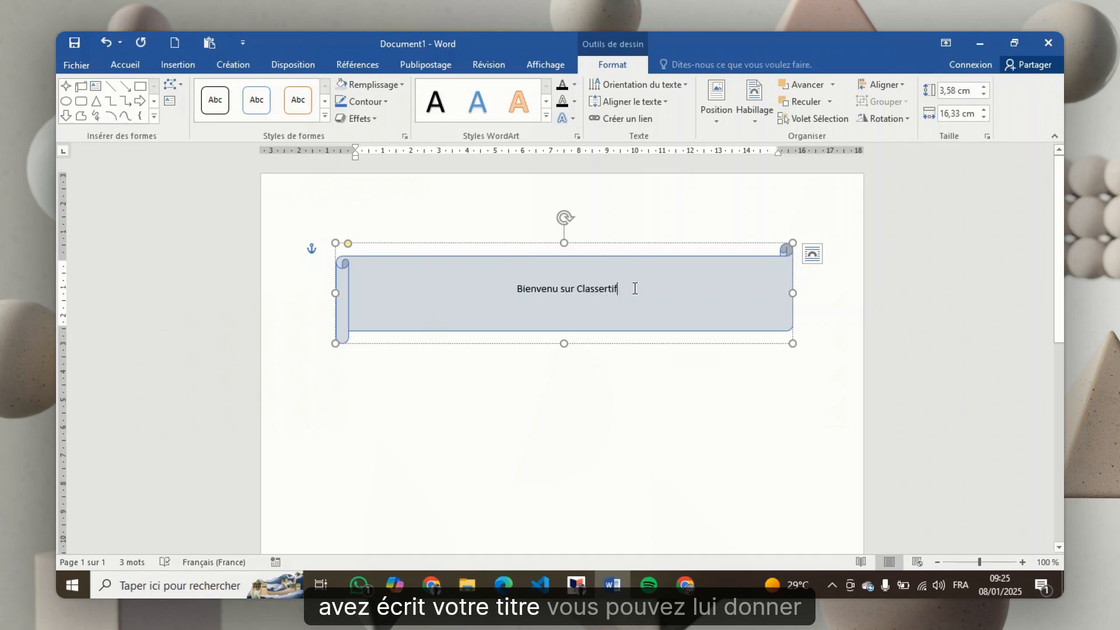
Enlarge all the title text inside the scroll shape to font size 36
{"action": "key", "text": "ctrl+a"}
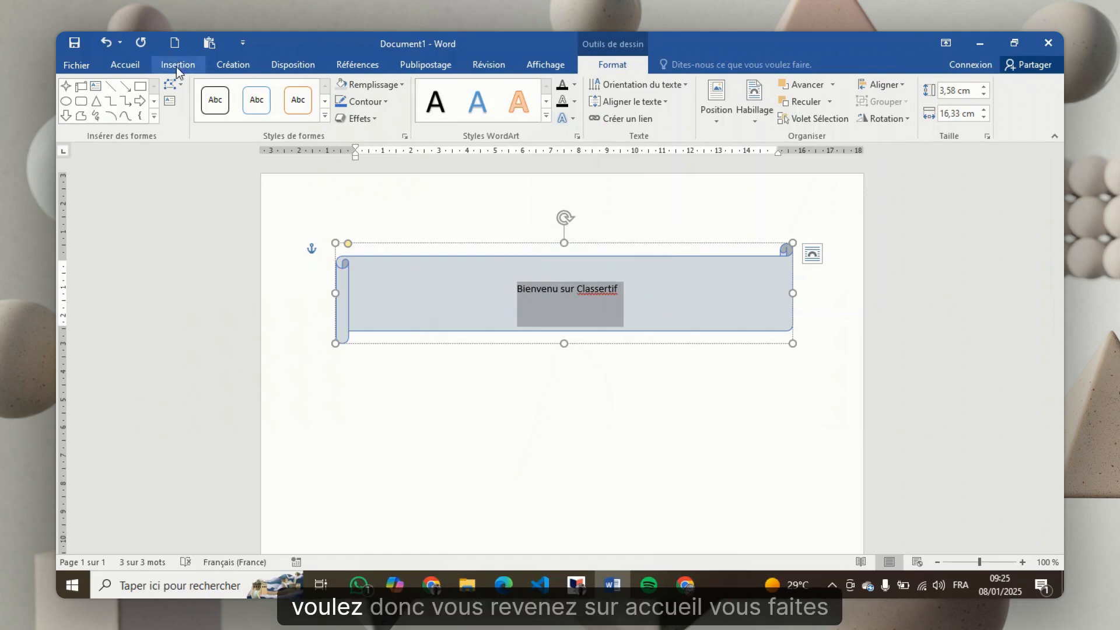
{"action": "left_click", "coordinate": [132, 66]}
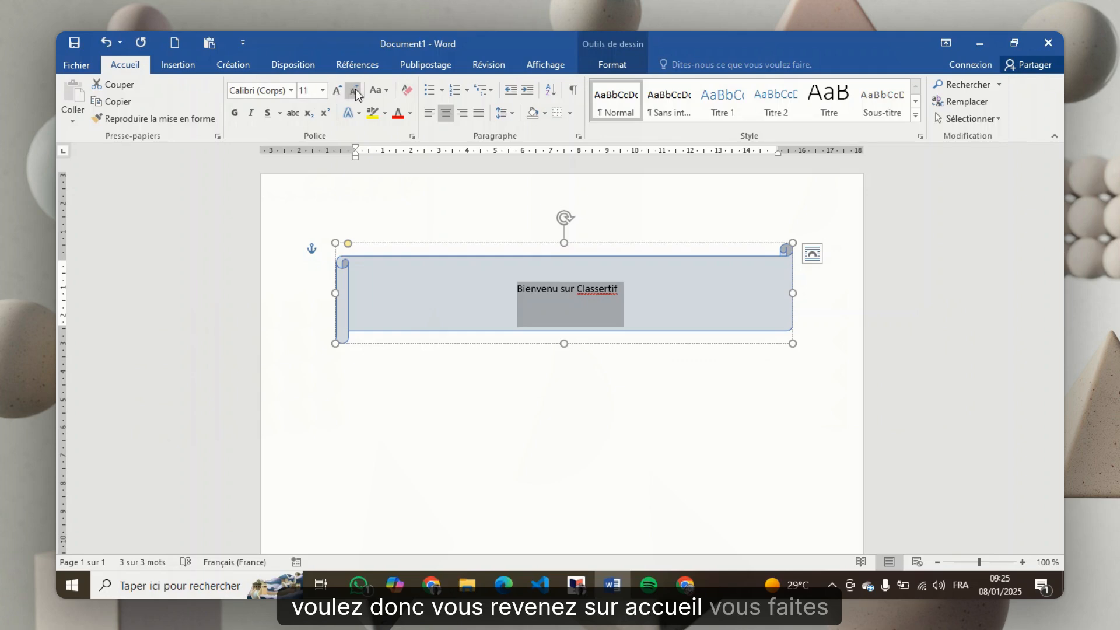
{"action": "left_click", "coordinate": [339, 89]}
{"action": "left_click", "coordinate": [339, 89]}
{"action": "left_click", "coordinate": [339, 89]}
{"action": "left_click", "coordinate": [339, 89]}
{"action": "left_click", "coordinate": [339, 89]}
{"action": "left_click", "coordinate": [339, 89]}
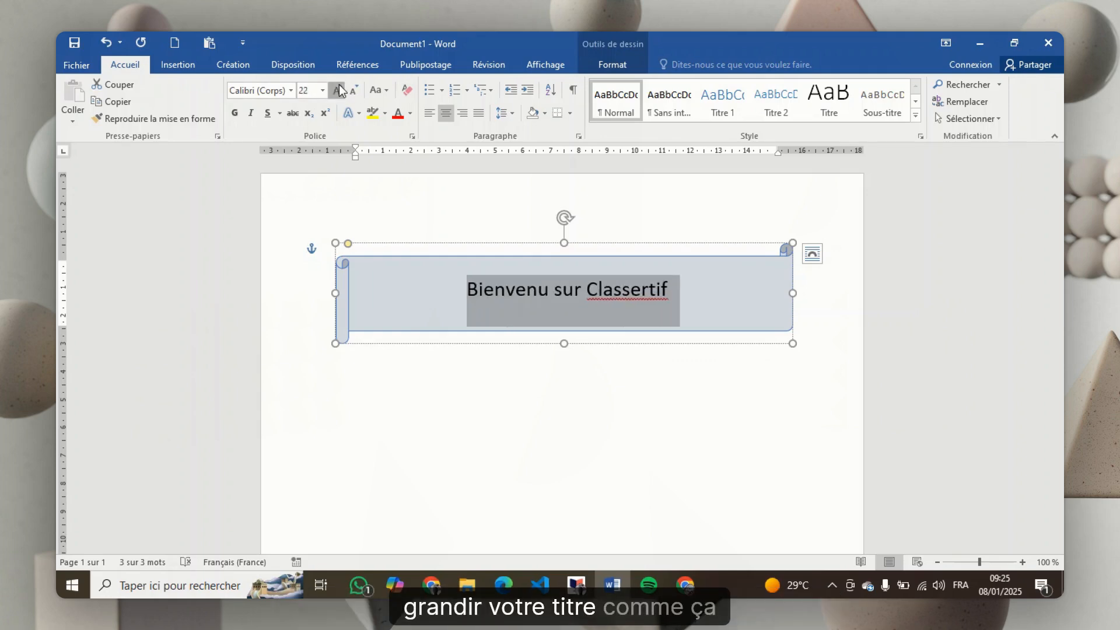
{"action": "left_click", "coordinate": [339, 89]}
{"action": "left_click", "coordinate": [338, 90]}
{"action": "left_click", "coordinate": [339, 89]}
{"action": "left_click", "coordinate": [339, 89]}
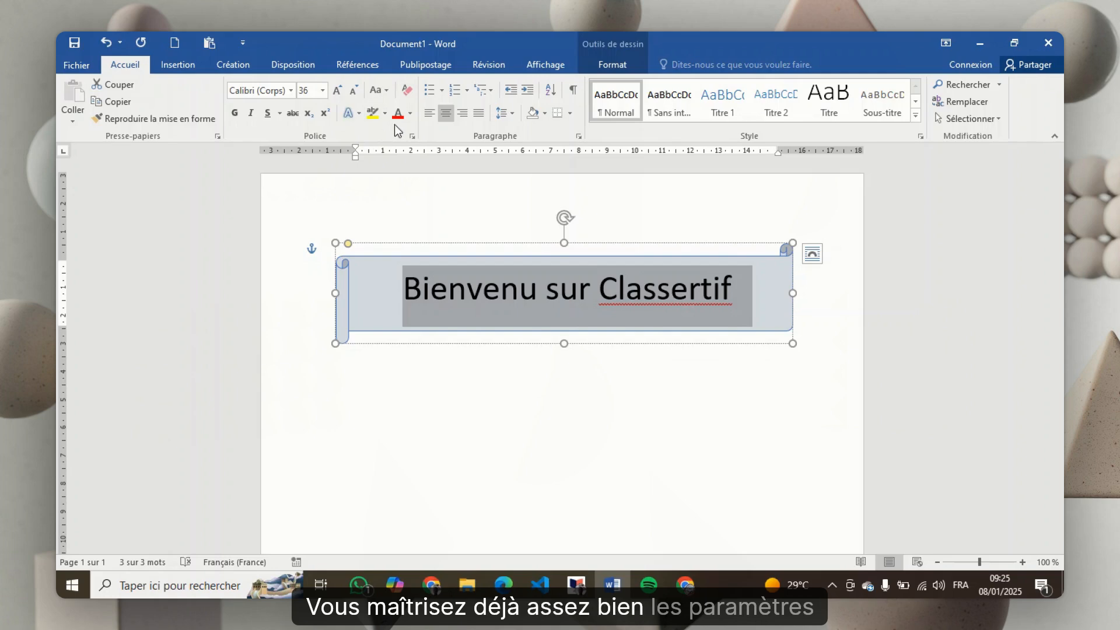
Make the scroll title bold and set its font to Bodoni MT Black
{"action": "left_click", "coordinate": [240, 116]}
{"action": "left_click", "coordinate": [291, 90]}
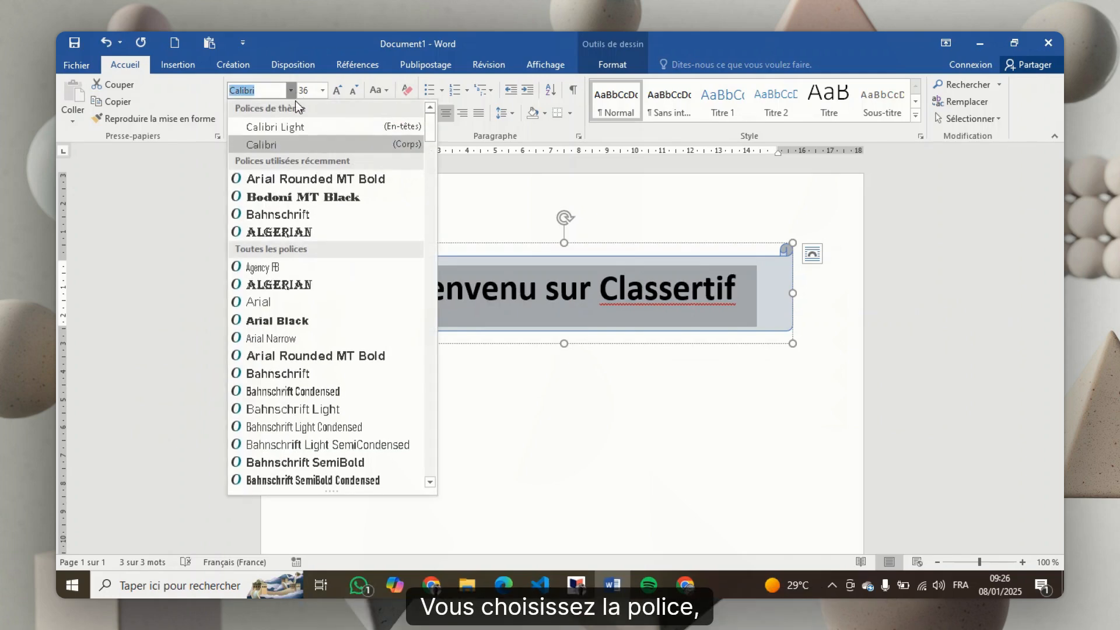
{"action": "left_click", "coordinate": [303, 201]}
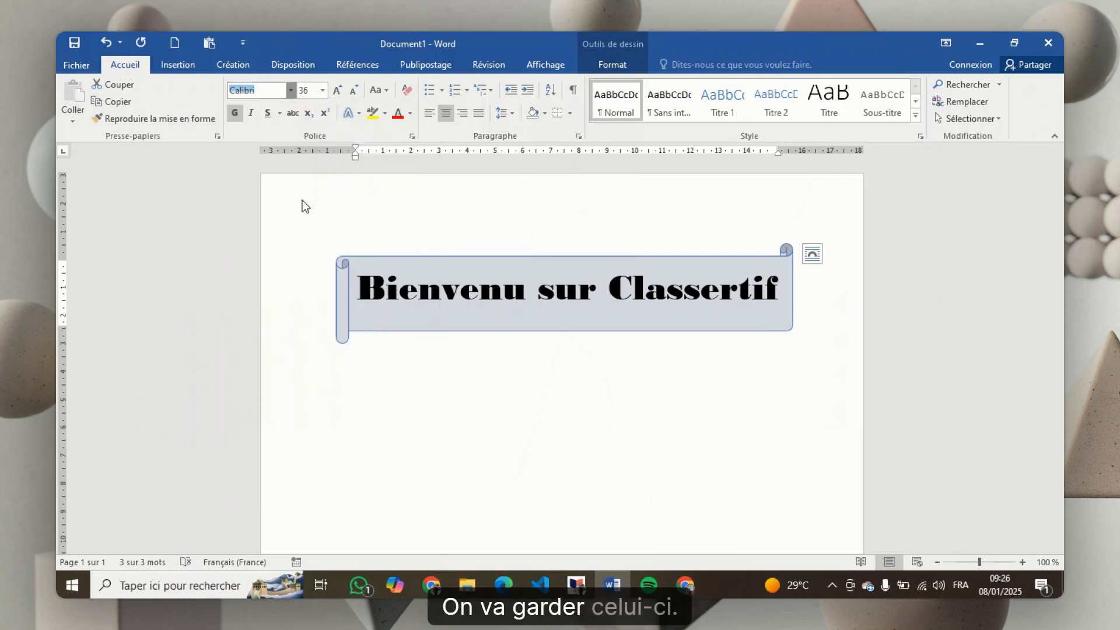
{"action": "left_click", "coordinate": [442, 429]}
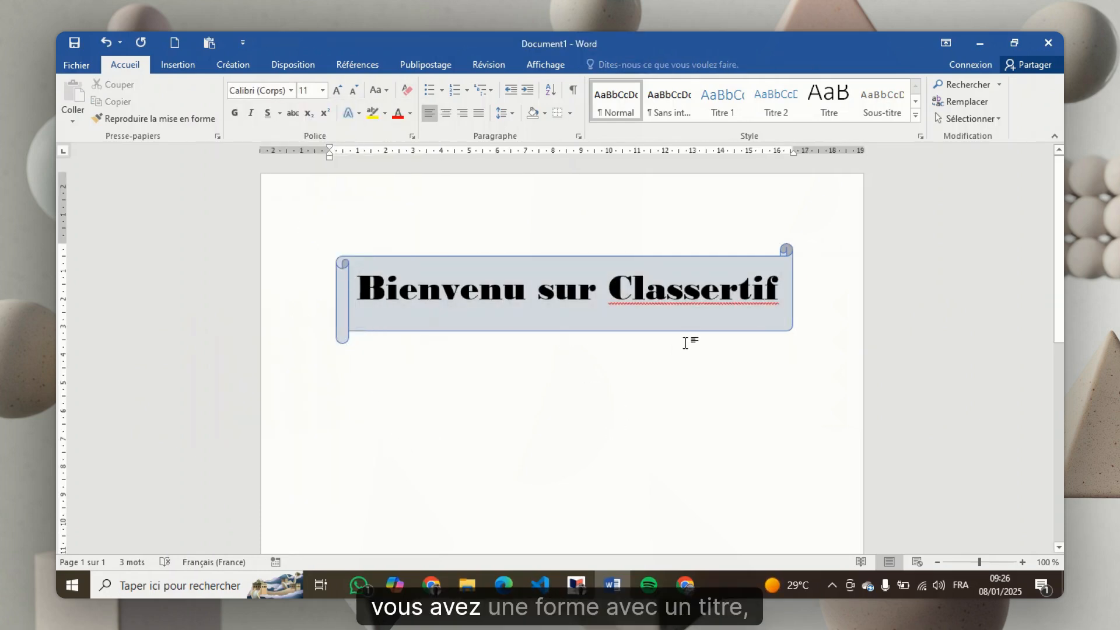